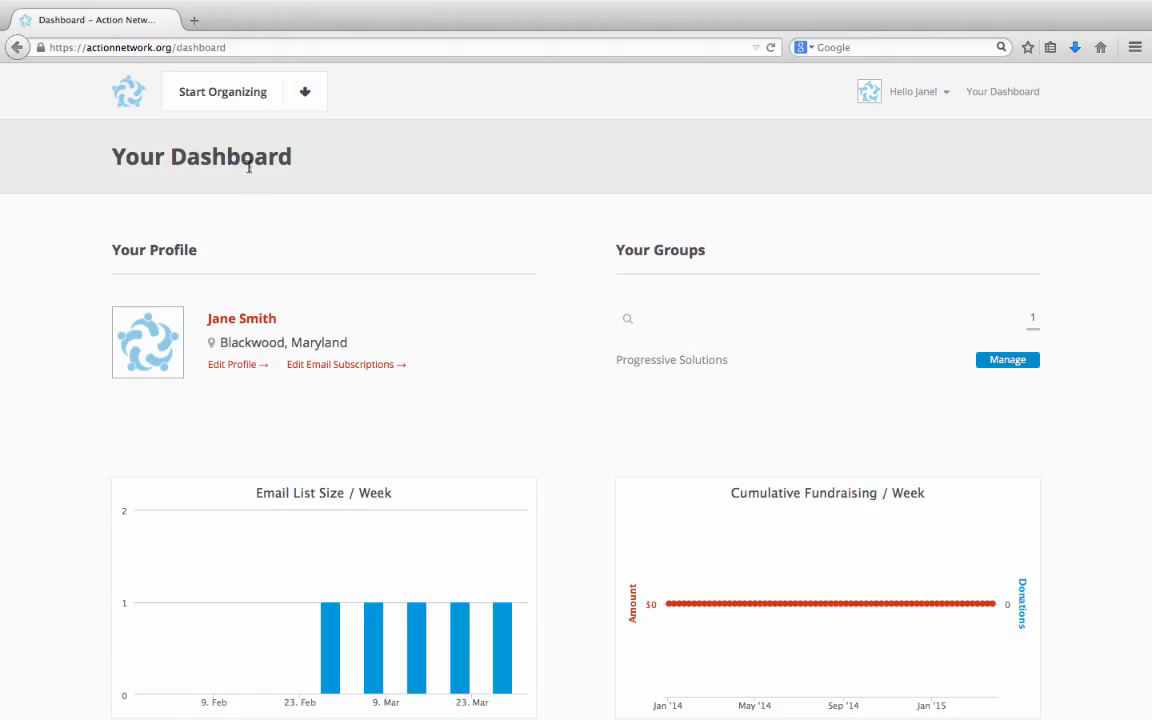
# Step: Create a new group named "Alliance for Progressive Causes" with the ZIP code 20036
pyautogui.click(250, 105)
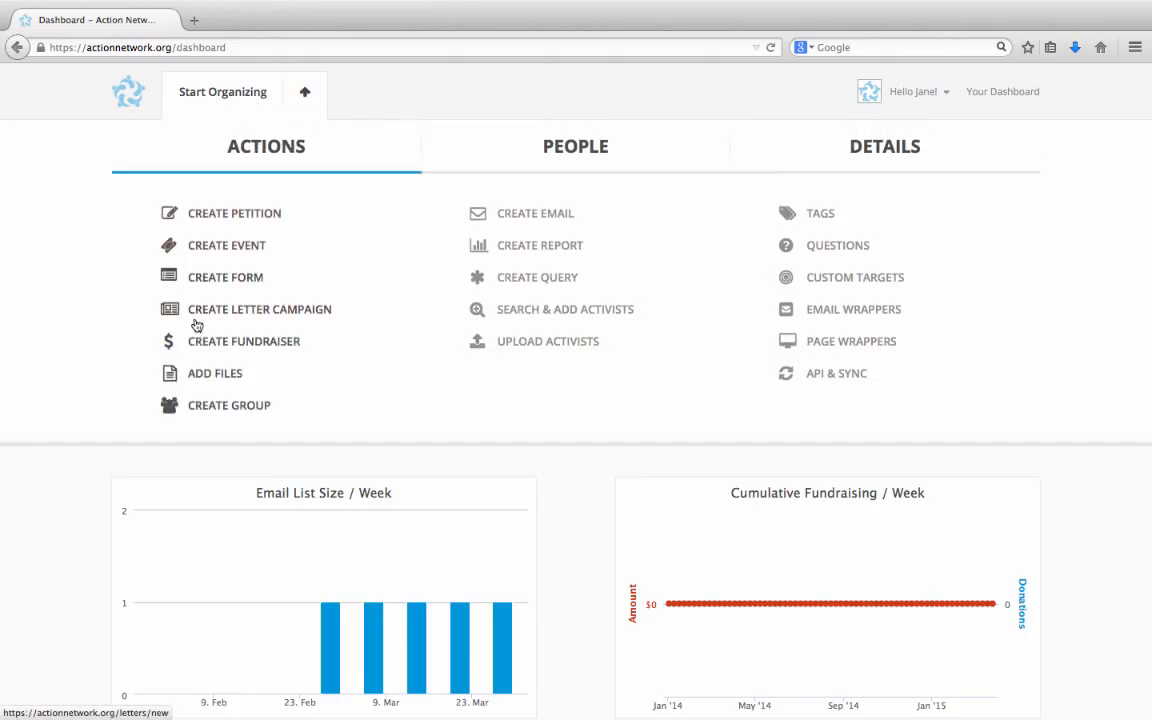
pyautogui.click(199, 408)
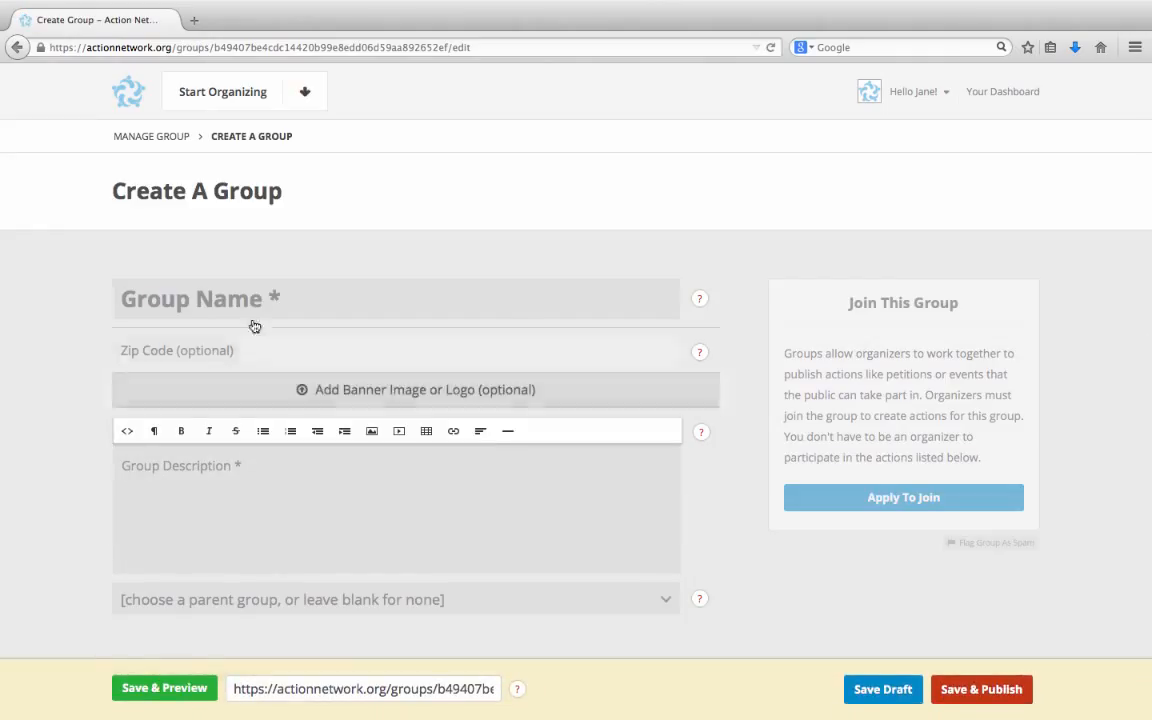
pyautogui.click(252, 305)
pyautogui.write('Alliance for ')
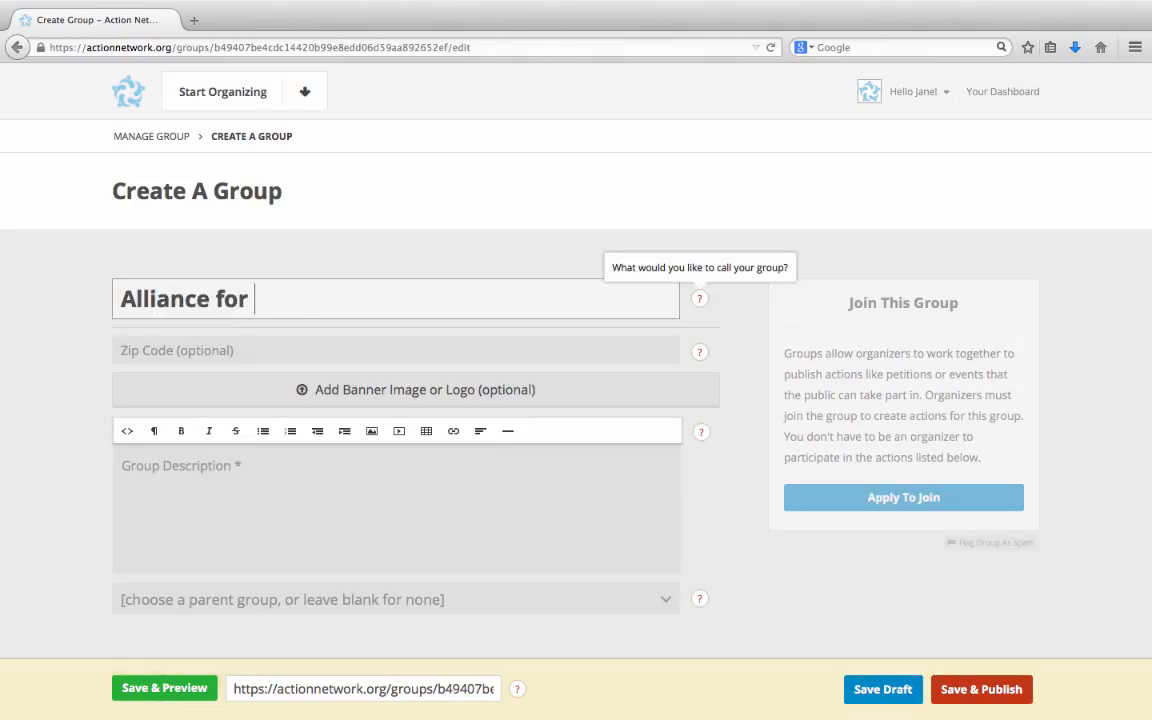
pyautogui.write('Progressive Causes')
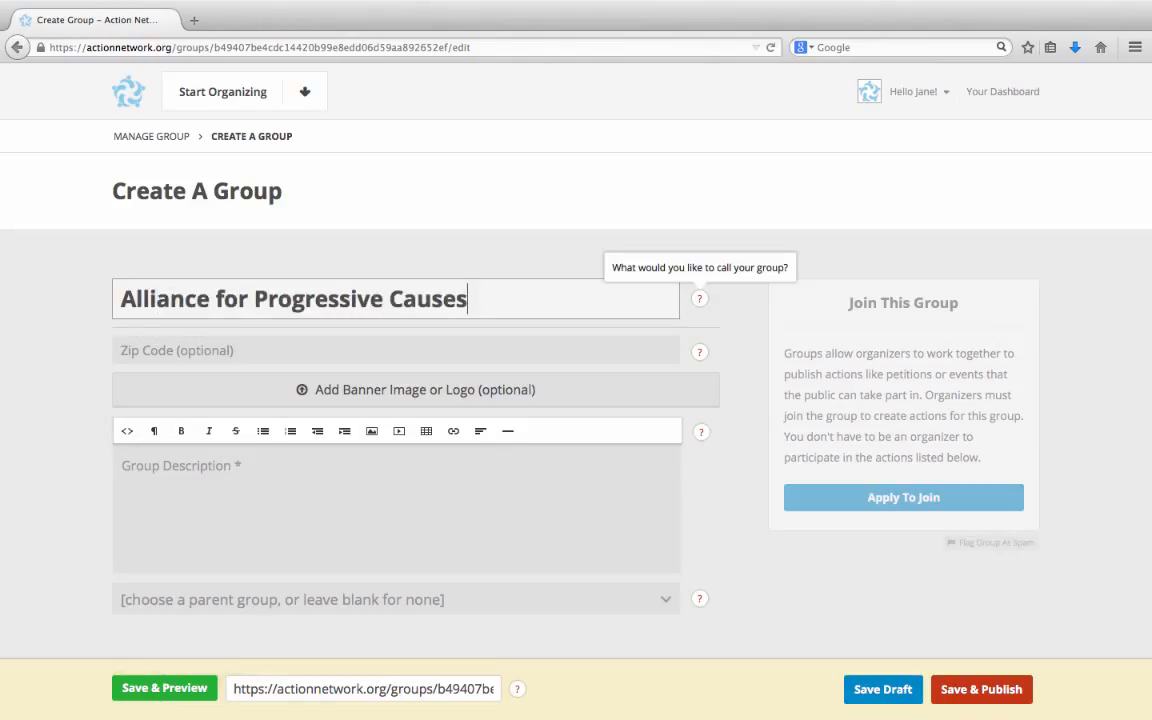
pyautogui.click(141, 352)
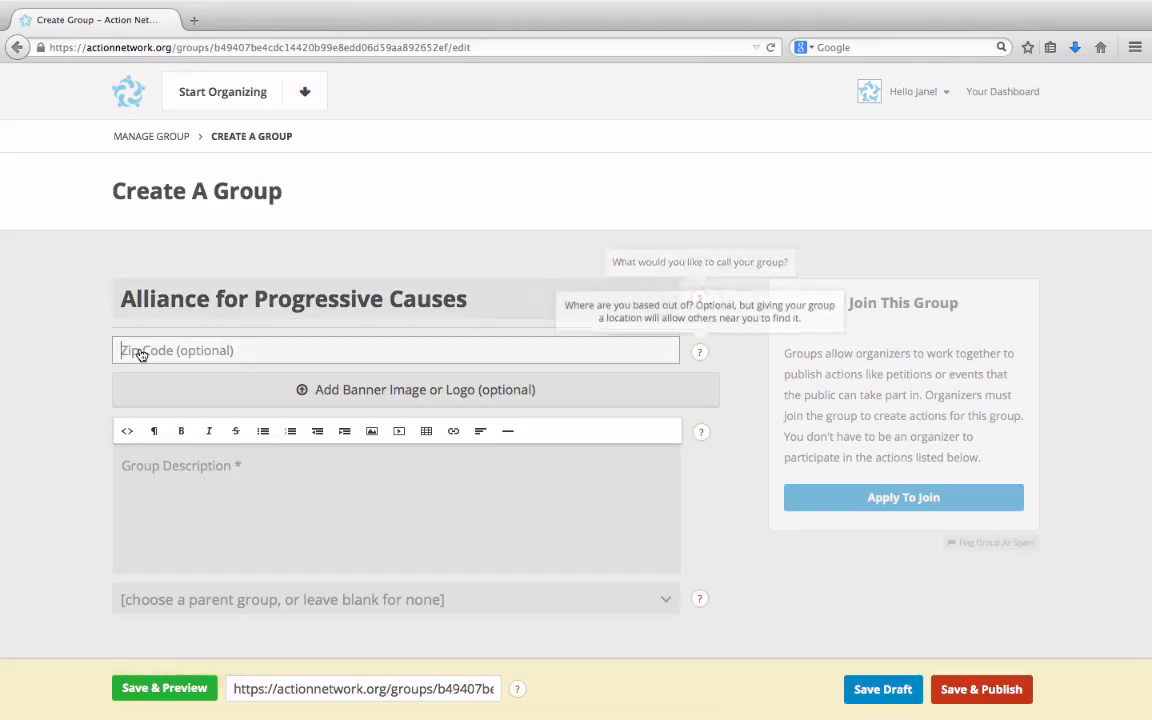
pyautogui.write('20036')
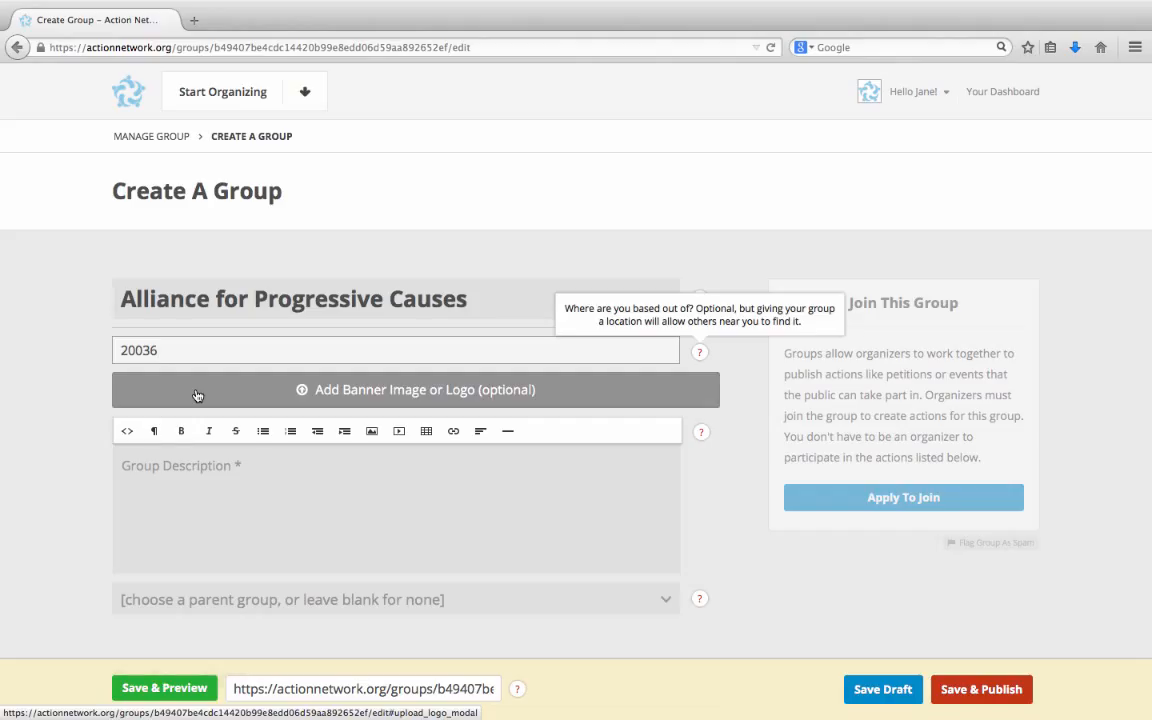
# Step: Write the group description "Alliance for Progressive Causes is a coalition of leading progressive organizations working to make the world a better place."
pyautogui.click(150, 477)
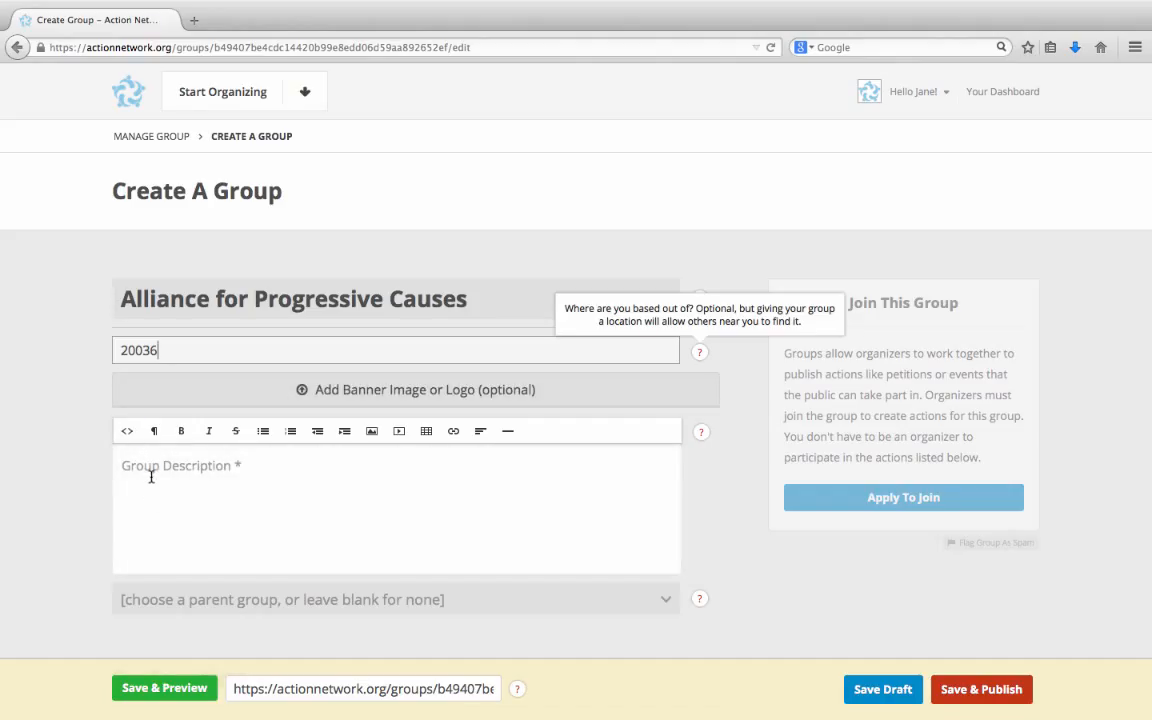
pyautogui.click(150, 476)
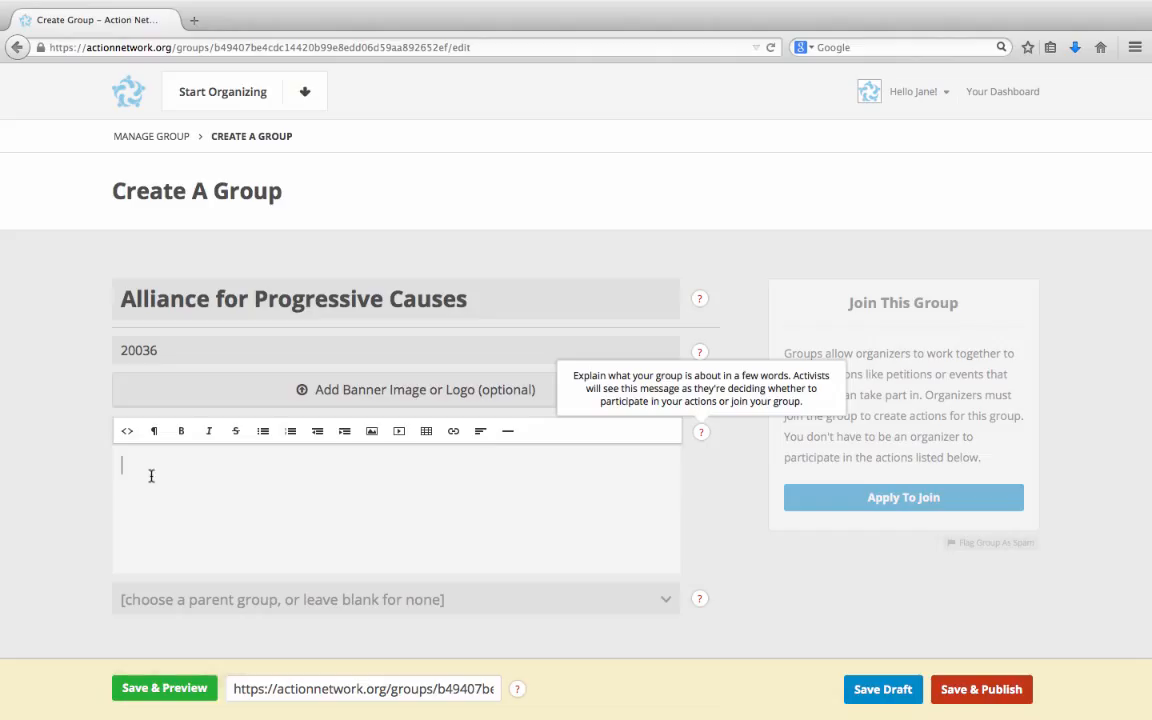
pyautogui.write('Alliance for ')
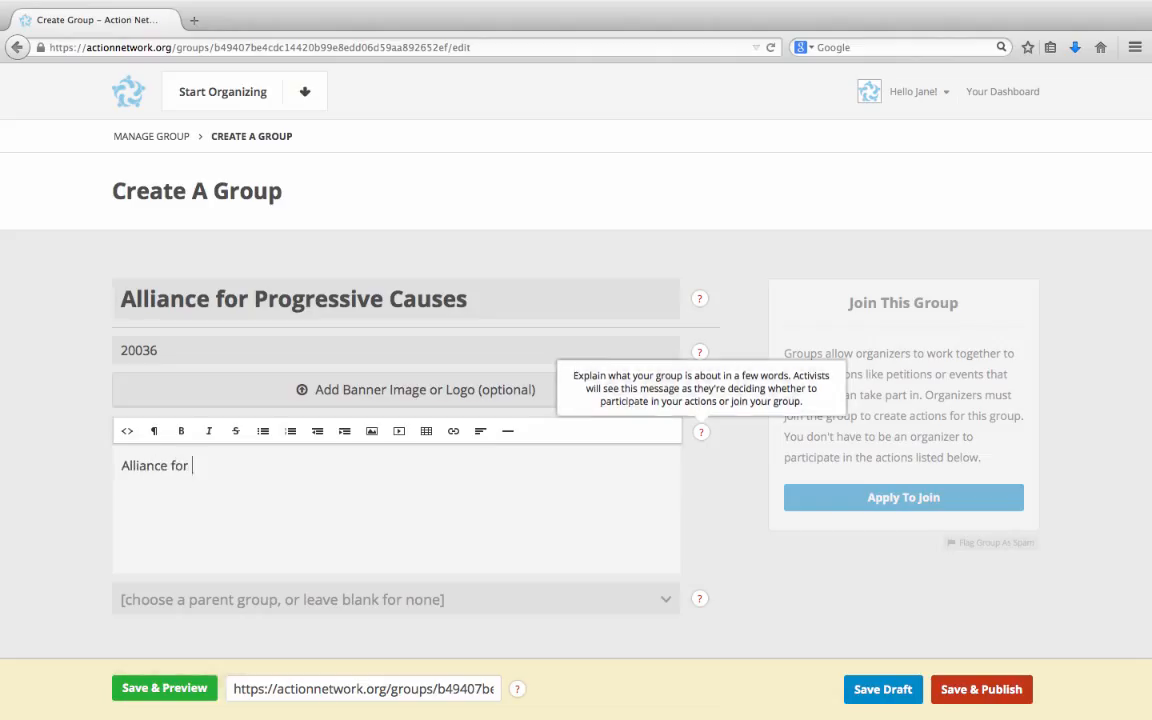
pyautogui.write('Progressive C')
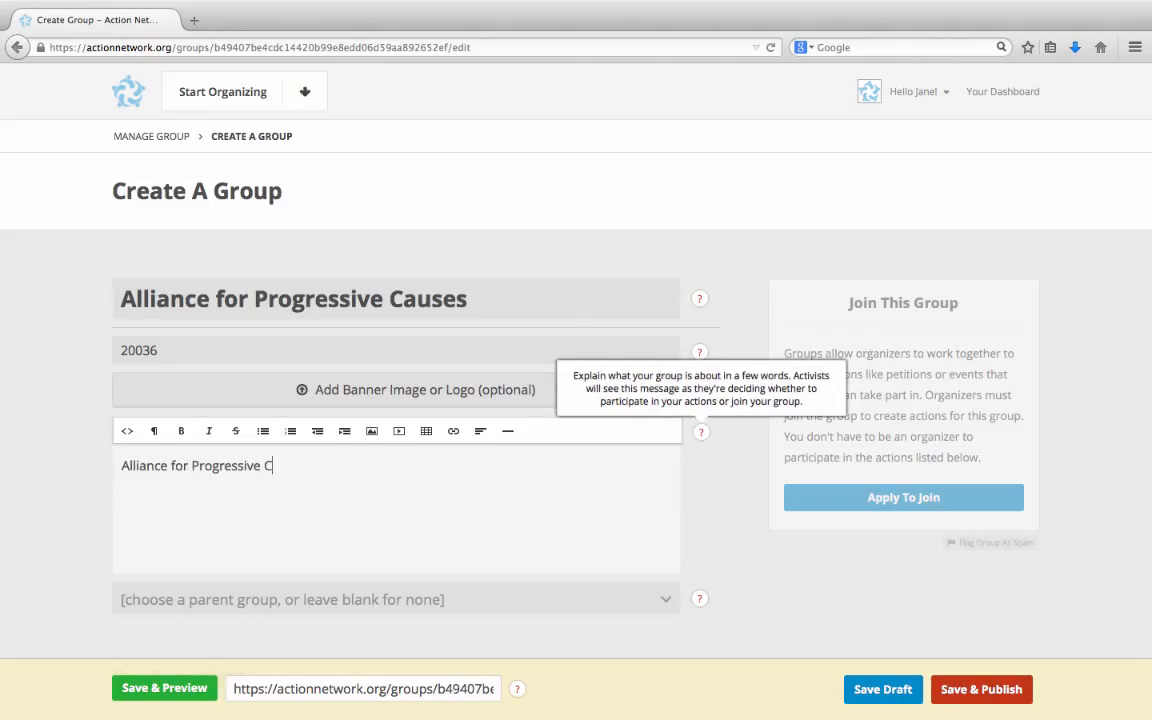
pyautogui.write('auses is a coalitio')
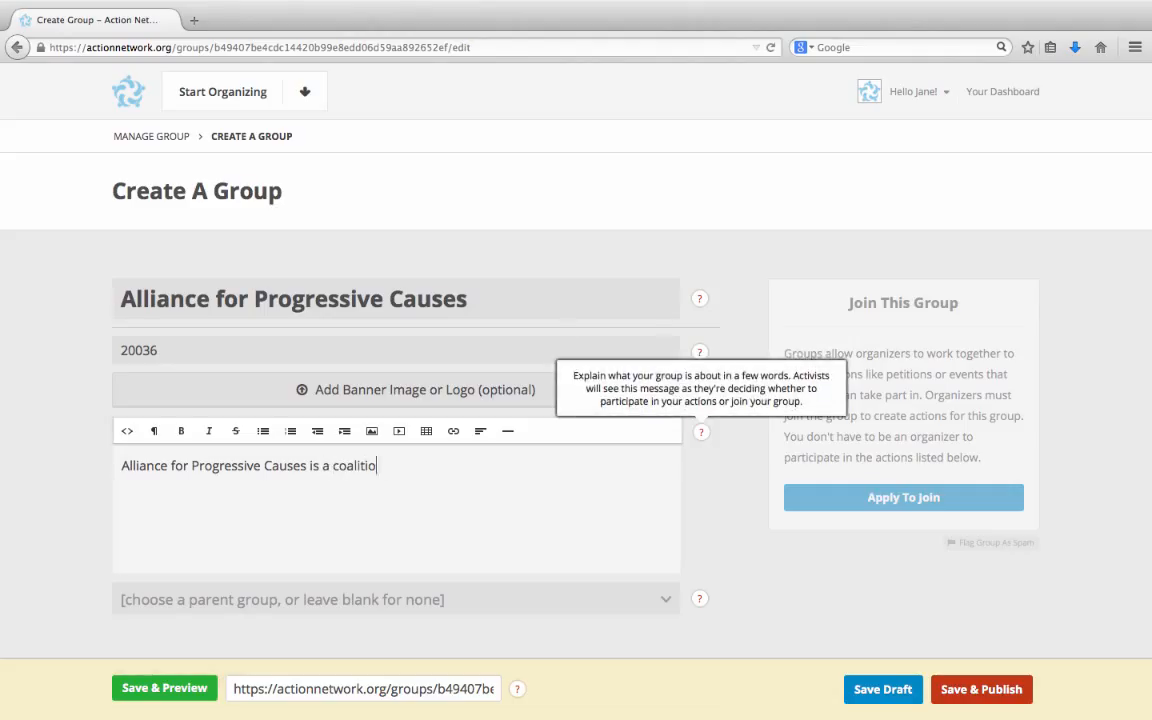
pyautogui.write('n of l')
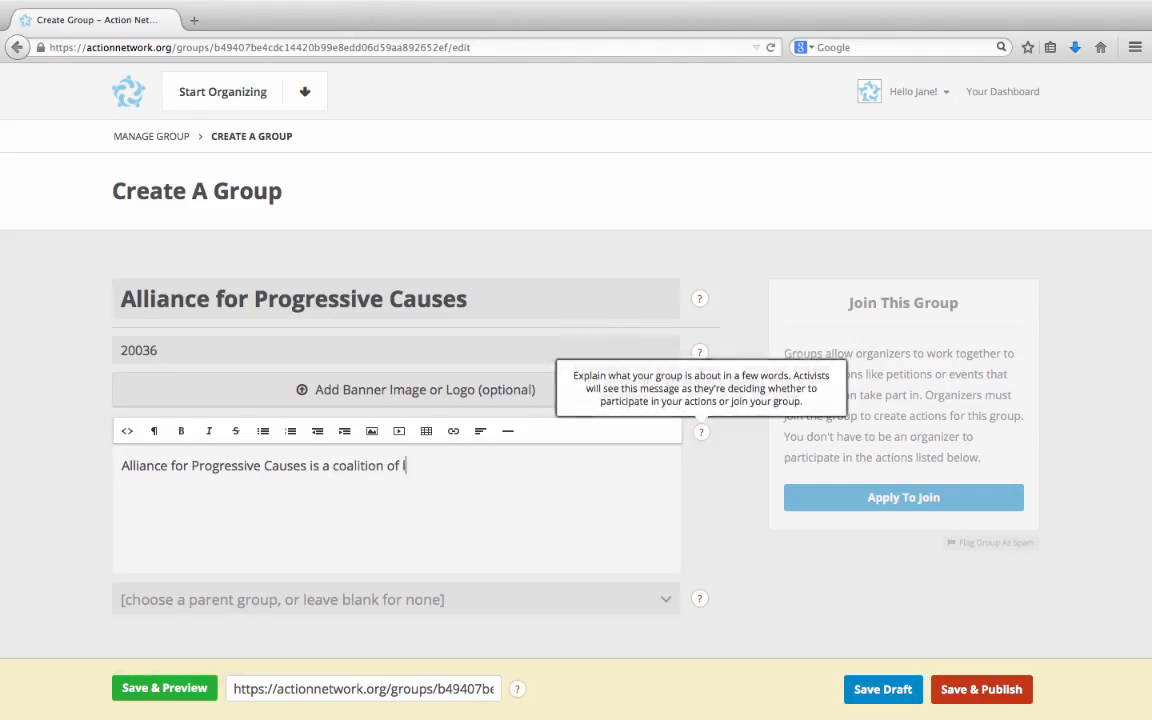
pyautogui.write('eading progressive o')
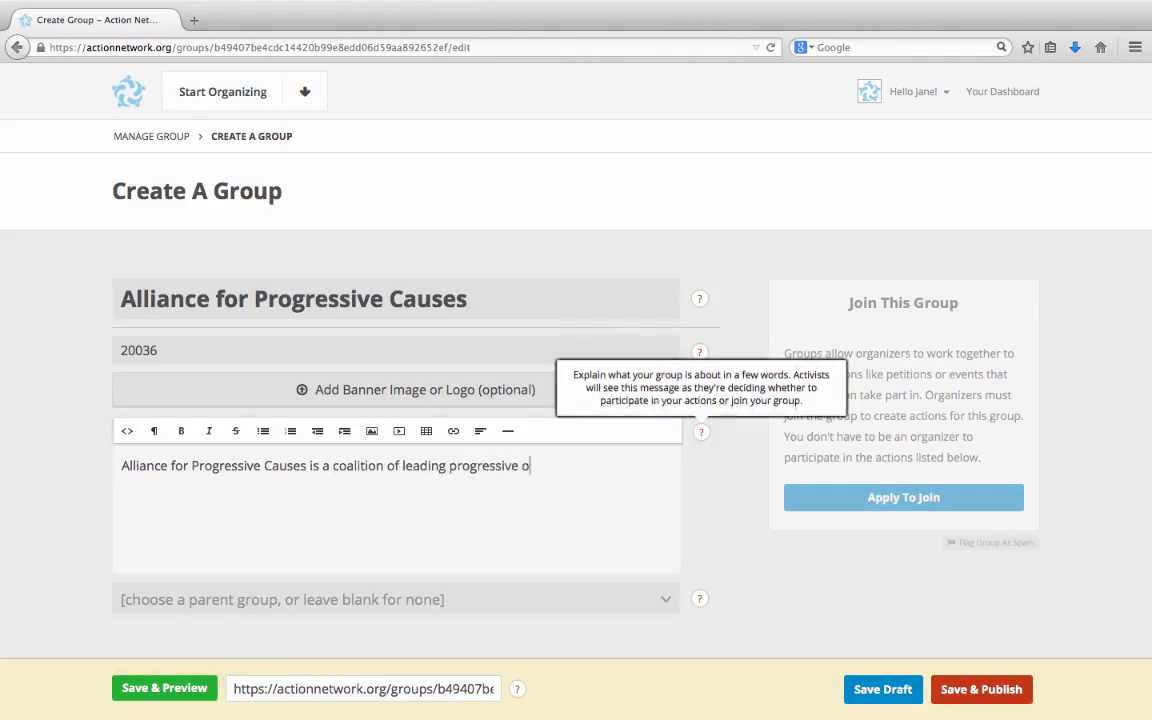
pyautogui.write('rganizations working')
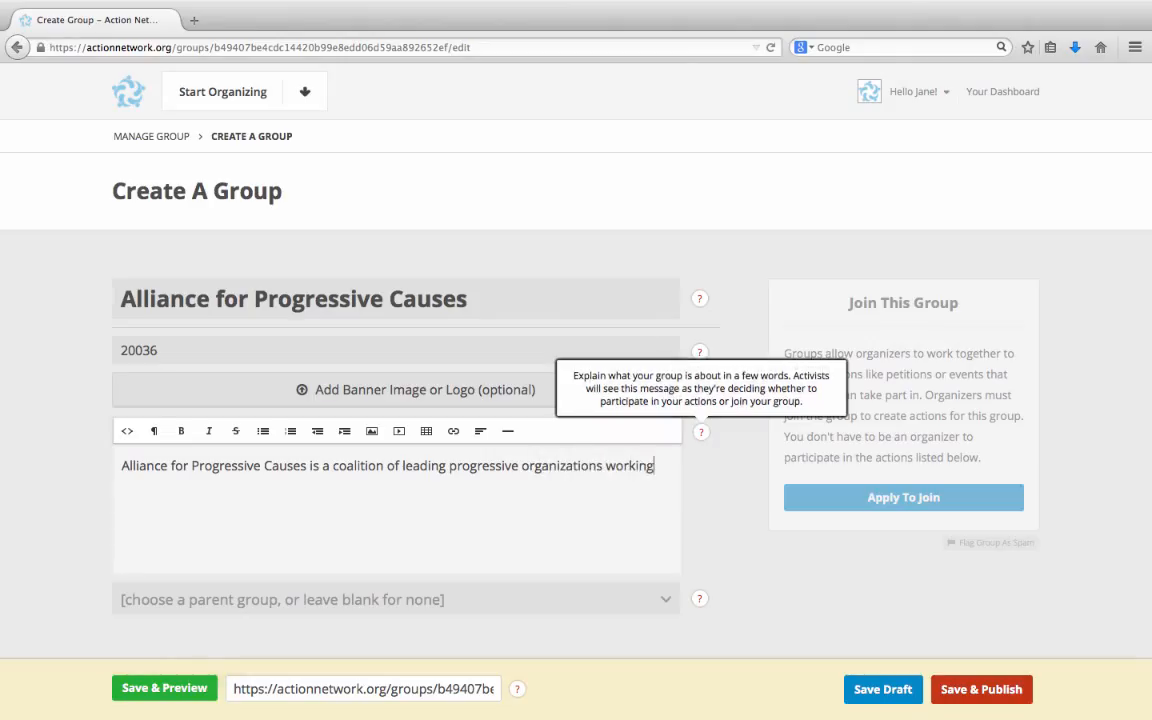
pyautogui.write(' to make the world a')
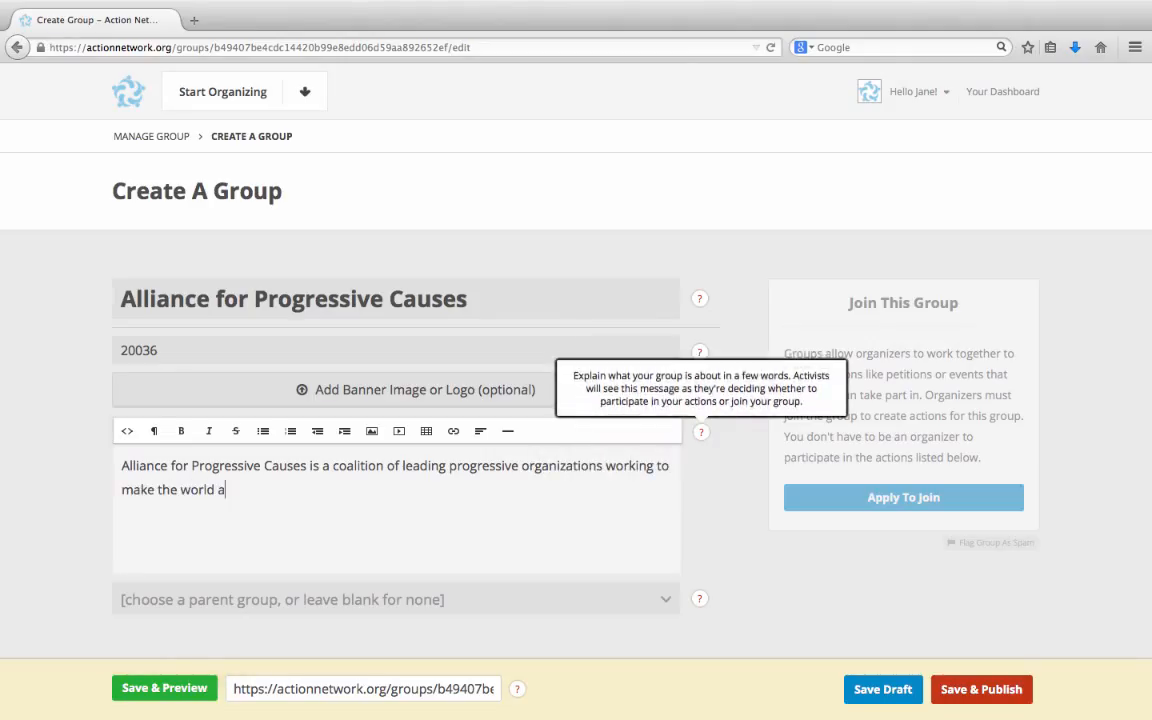
pyautogui.write(' better place.')
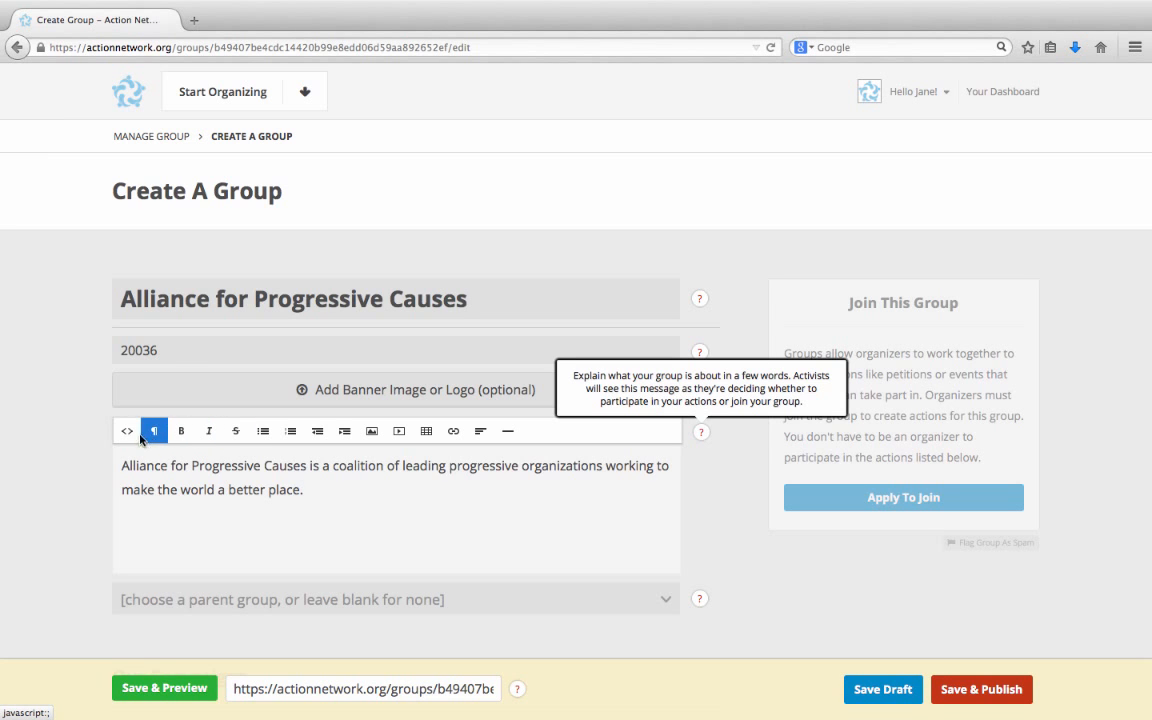
pyautogui.click(67, 445)
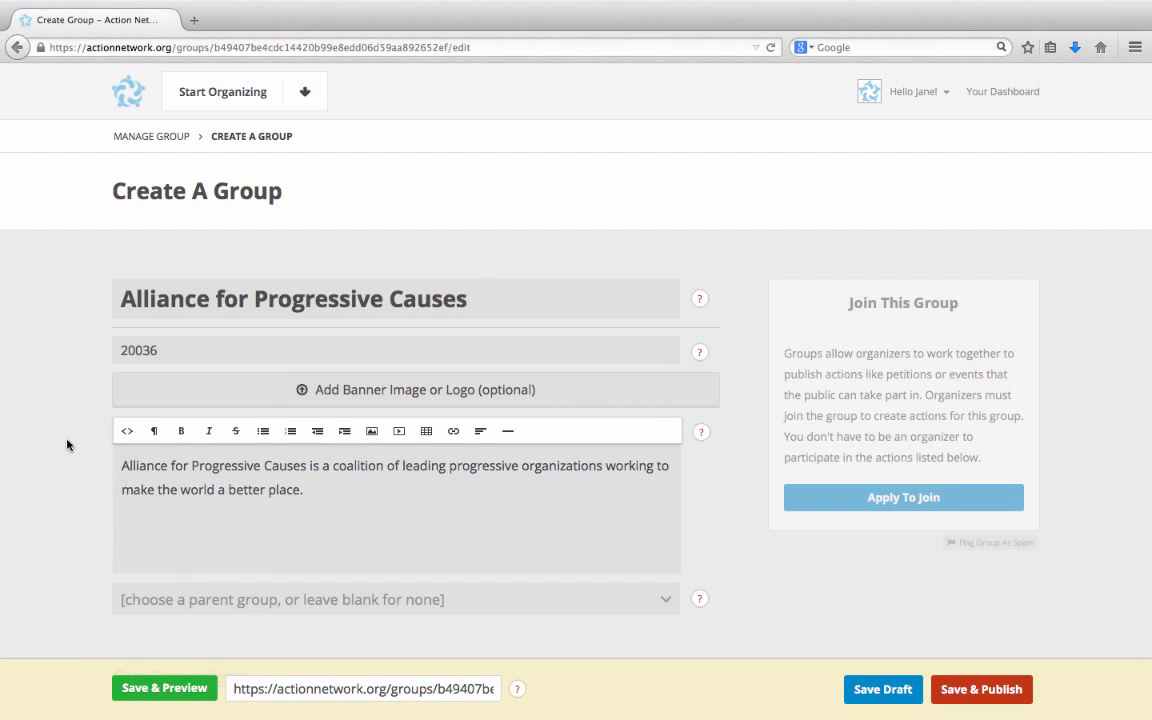
# Step: Set Progressive Solutions as the parent group of the new group
pyautogui.scroll(-2, 67, 445)
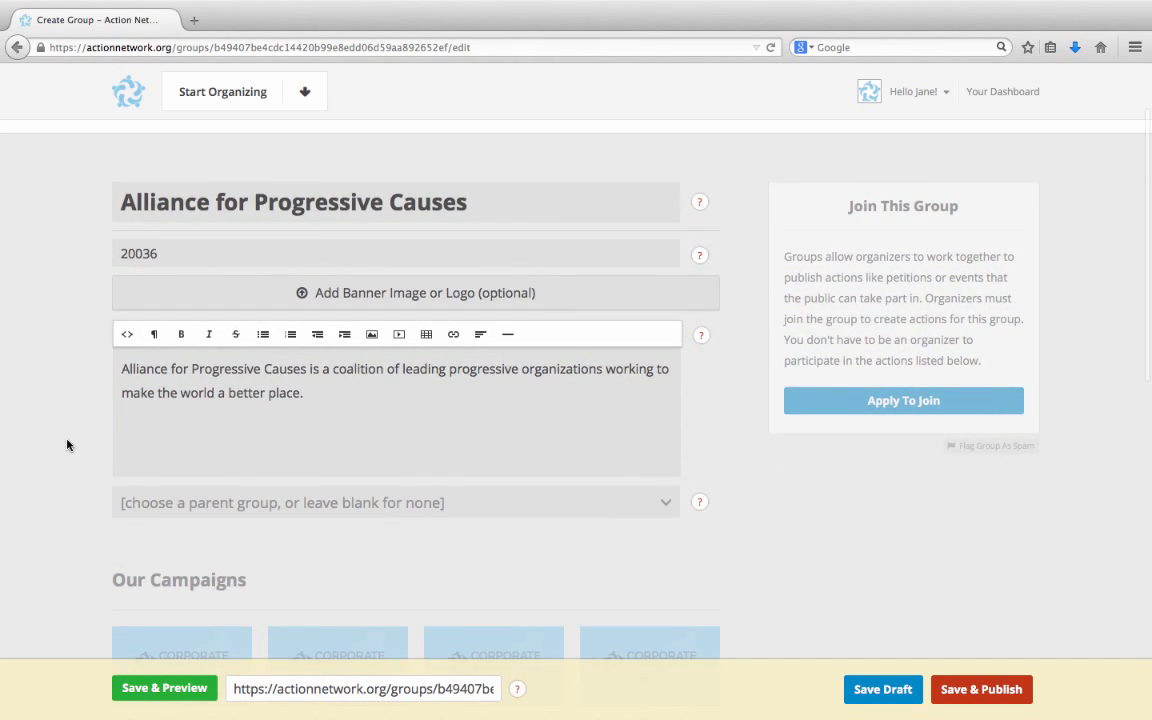
pyautogui.click(211, 511)
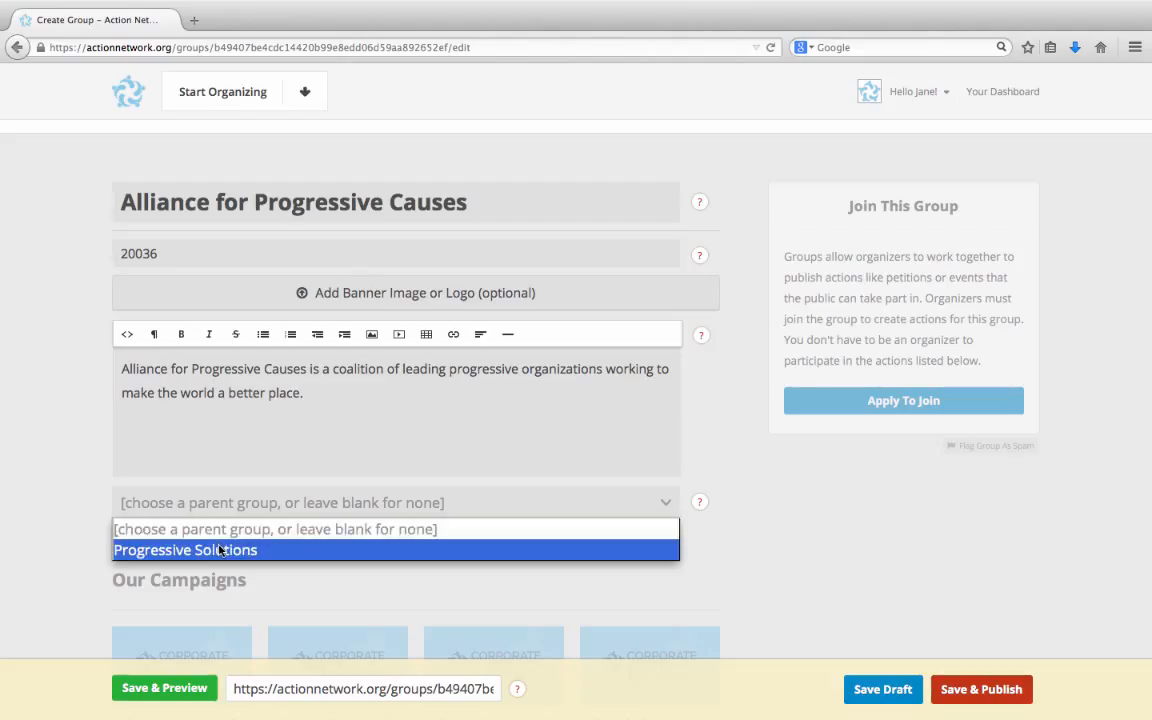
pyautogui.click(220, 550)
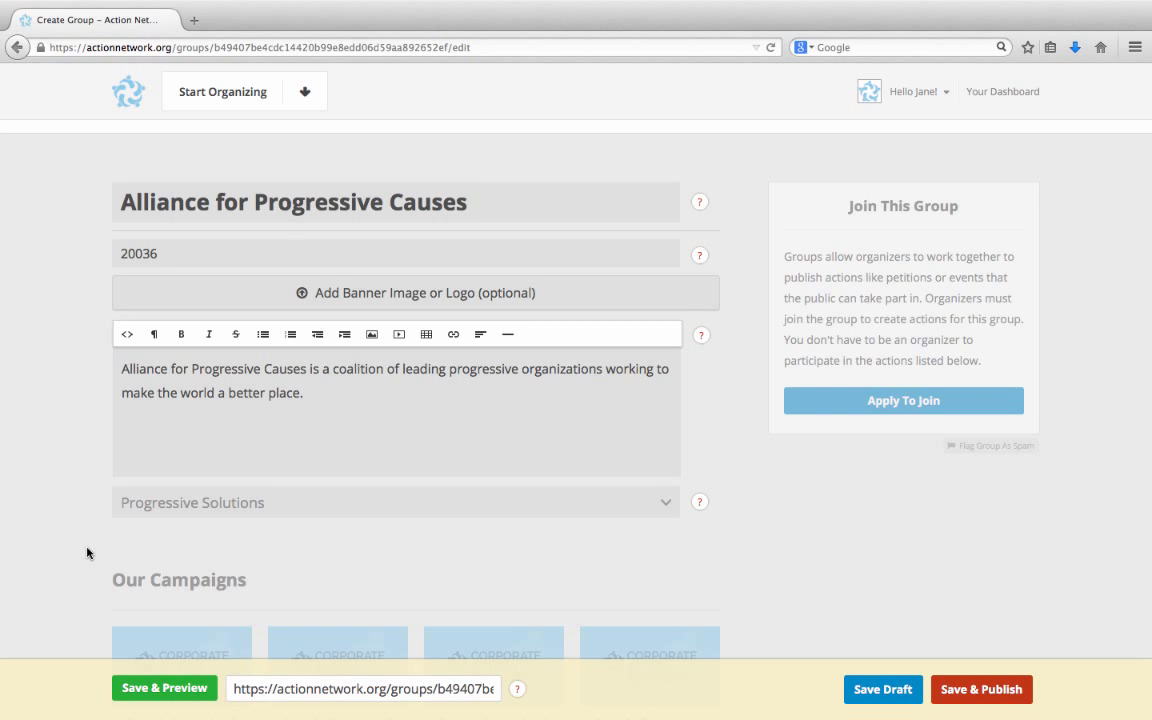
# Step: Save and publish the group, and decline setting it as the Action Network home page
pyautogui.scroll(-5, 87, 553)
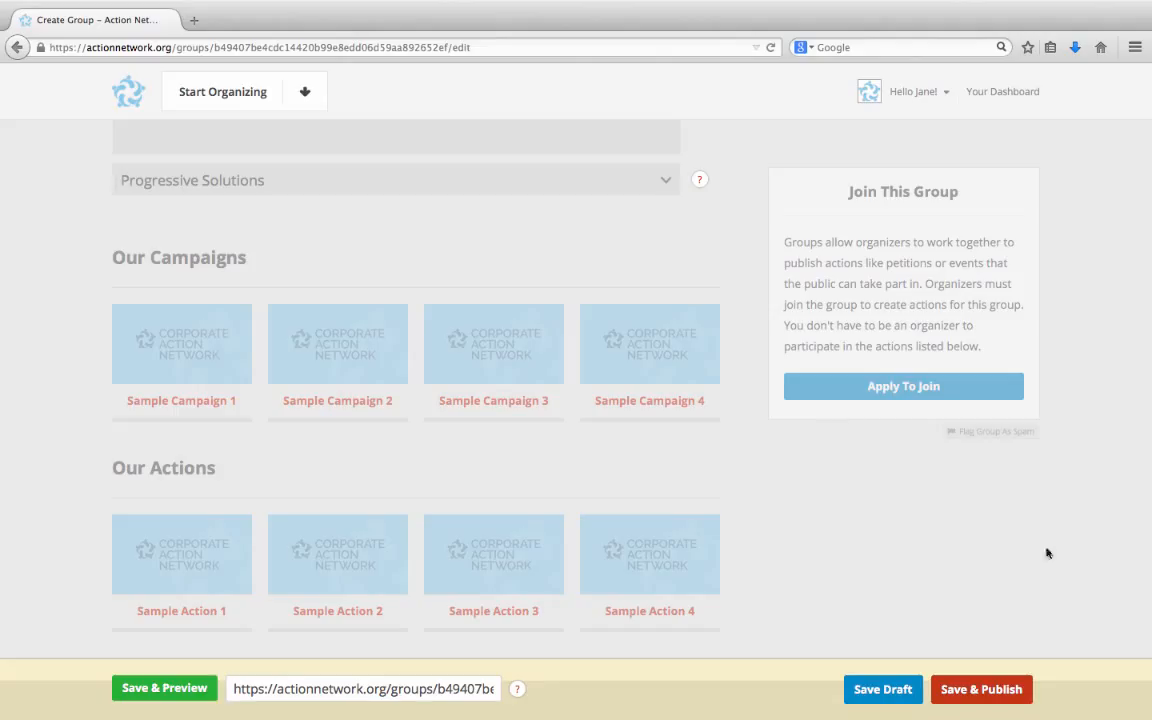
pyautogui.click(1003, 686)
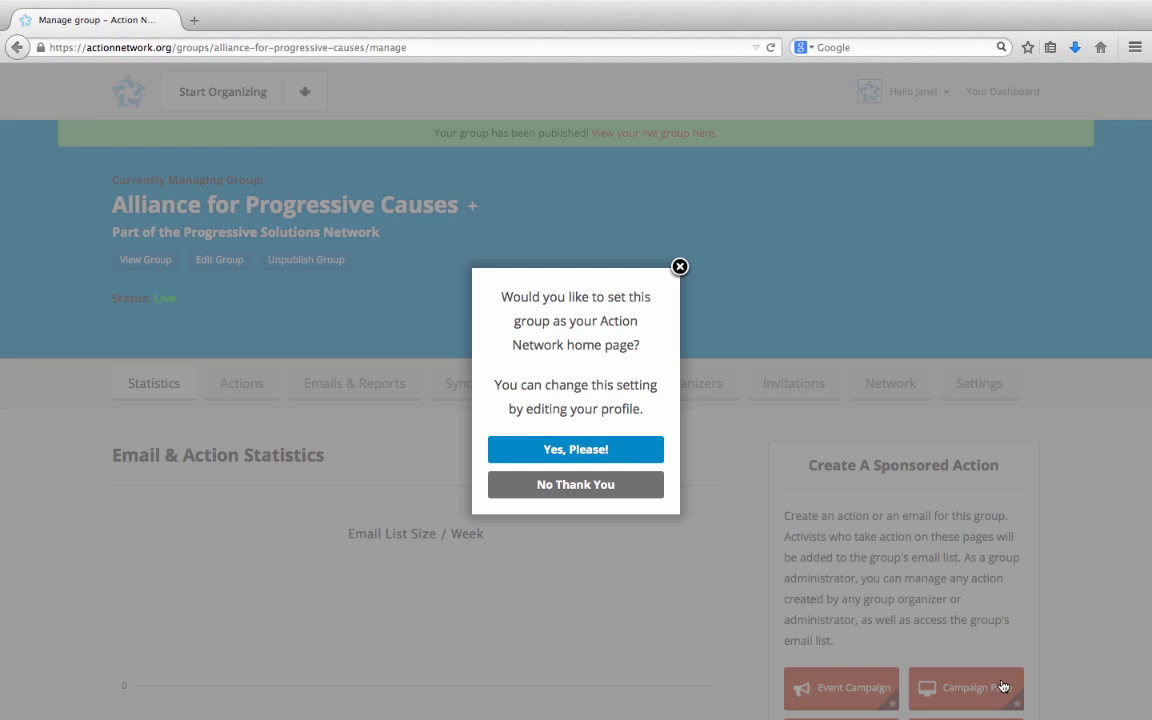
pyautogui.click(632, 484)
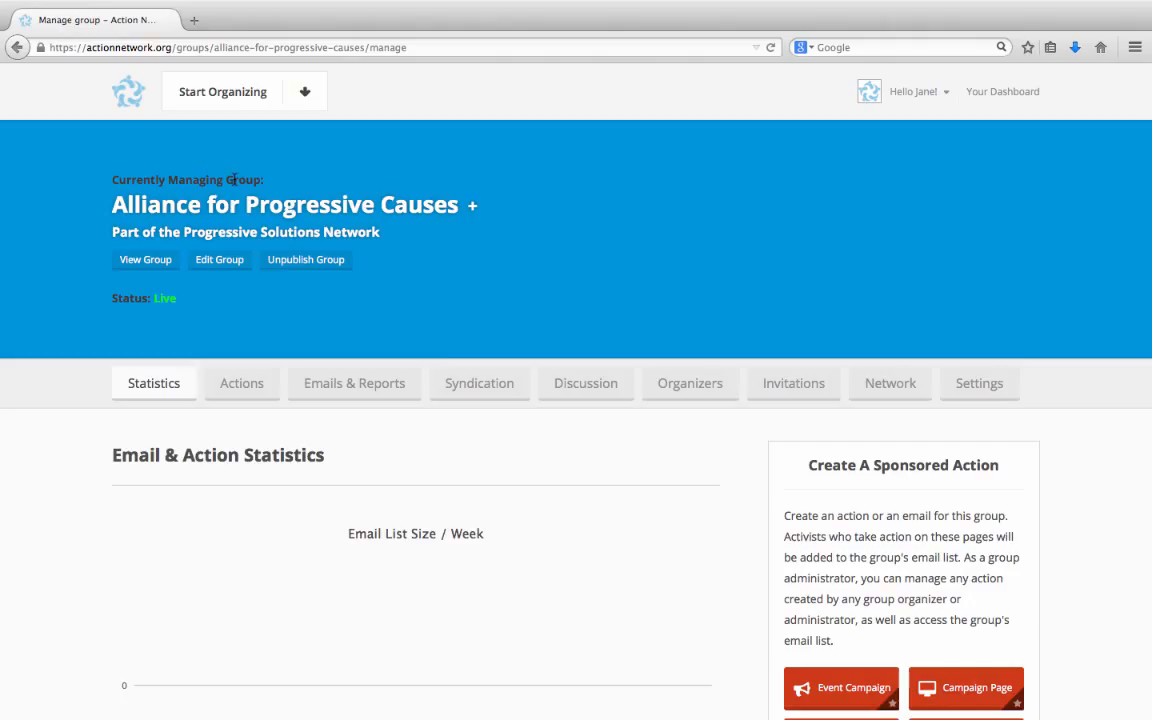
# Step: Open the management page of the Progressive Solutions group from the dashboard and review its invitation and application sections
pyautogui.click(126, 95)
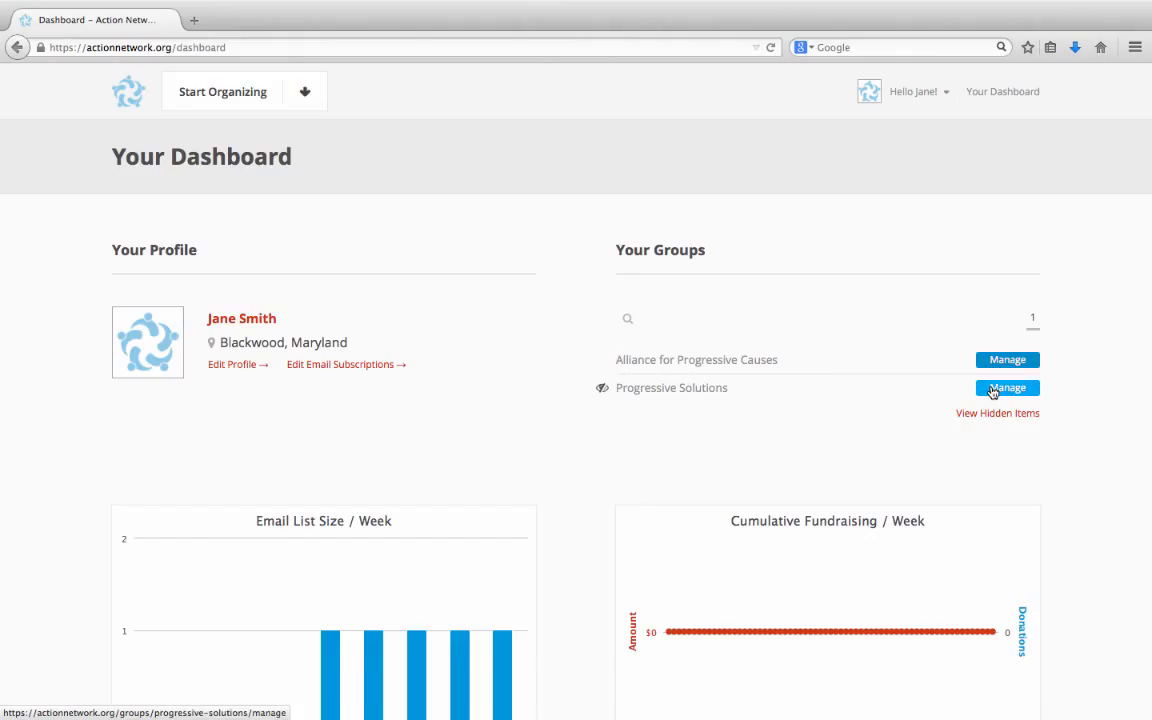
pyautogui.click(993, 389)
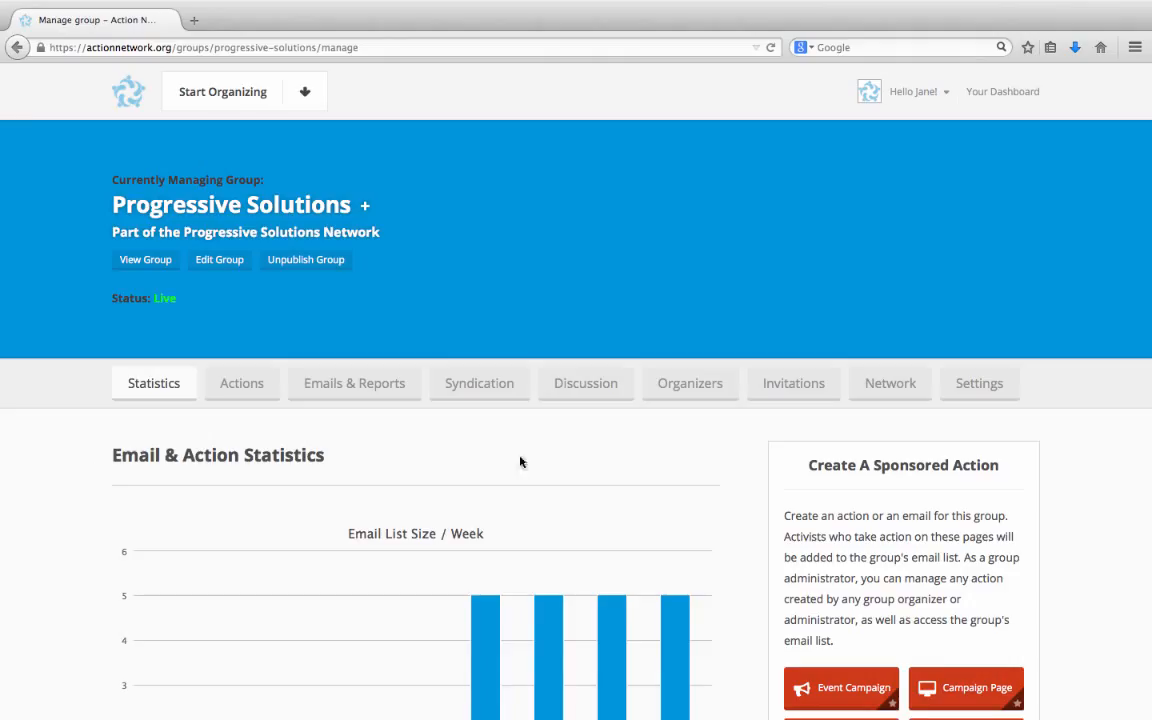
pyautogui.click(782, 393)
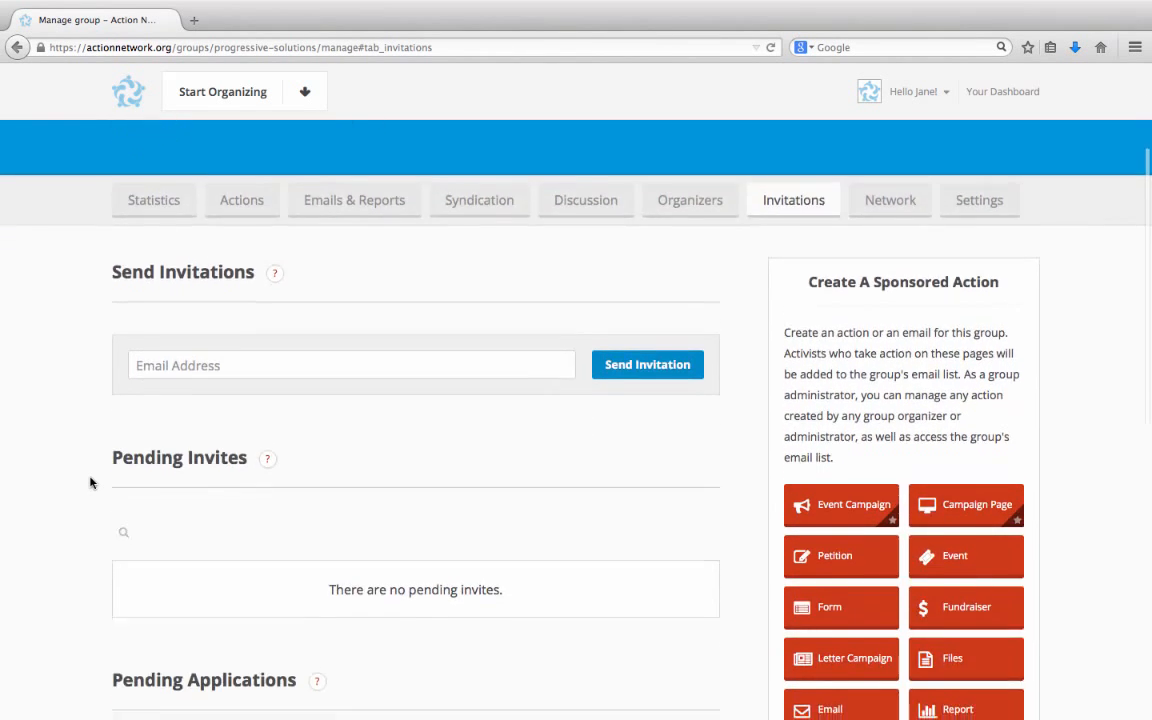
pyautogui.scroll(-1, 84, 510)
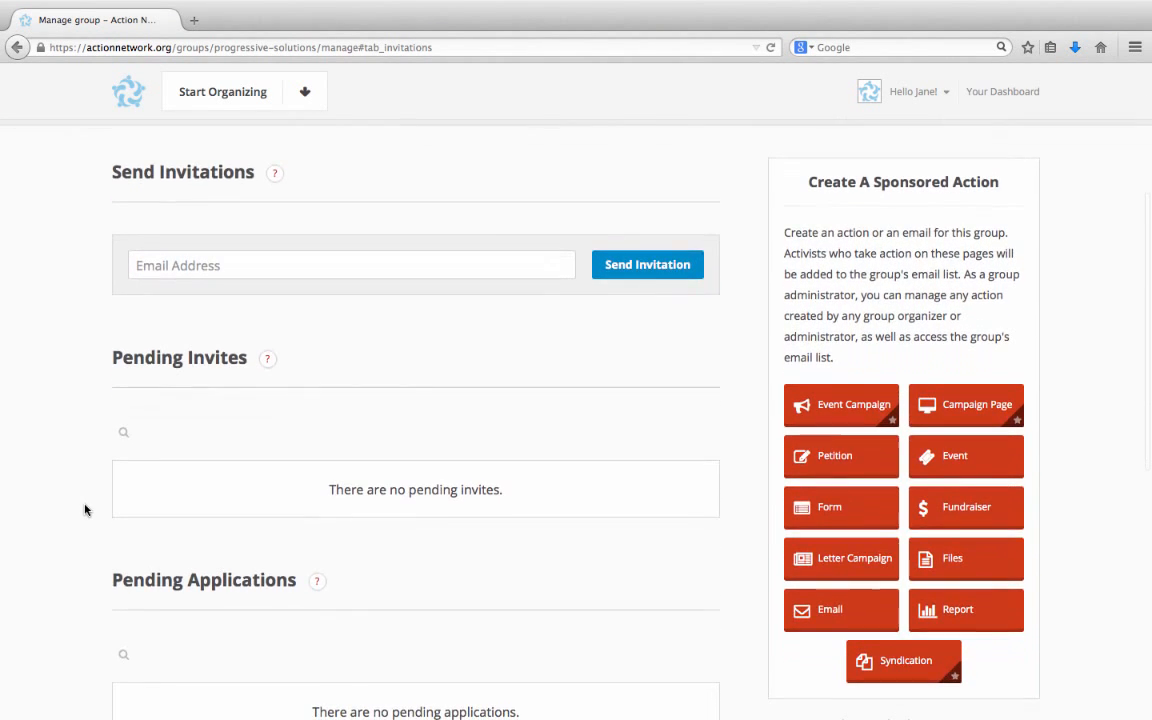
pyautogui.scroll(3, 84, 510)
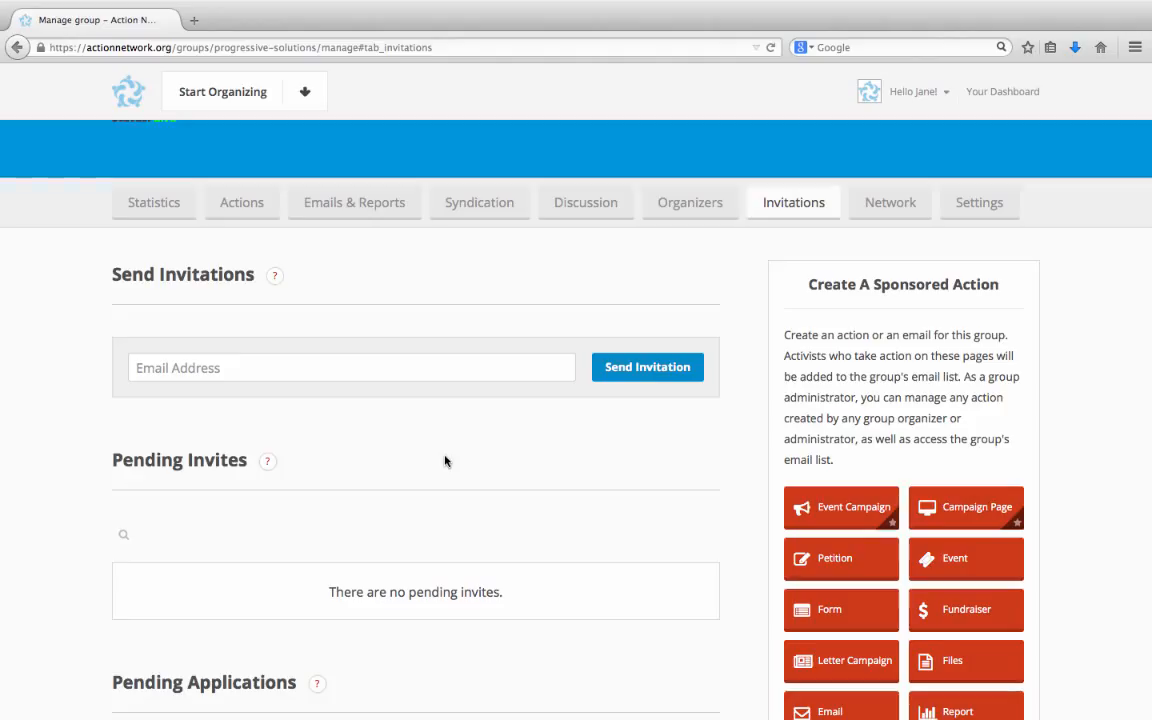
# Step: Review the administrator's permissions among the Progressive Solutions organizers and save them
pyautogui.click(696, 211)
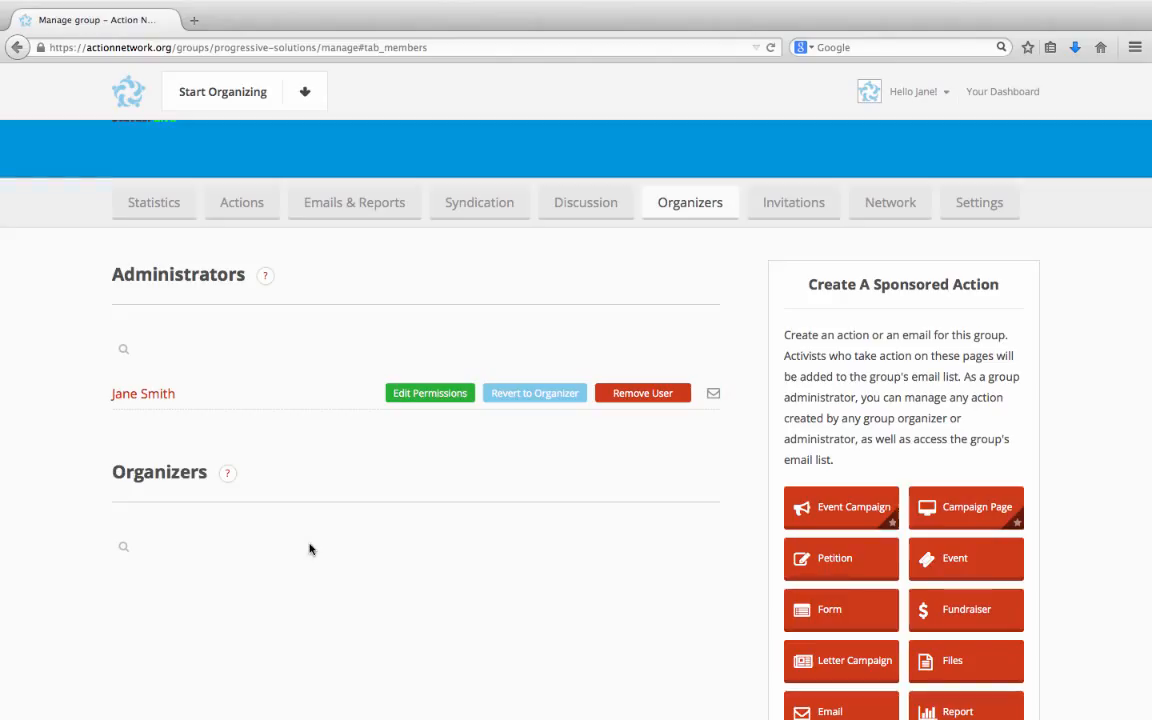
pyautogui.click(429, 393)
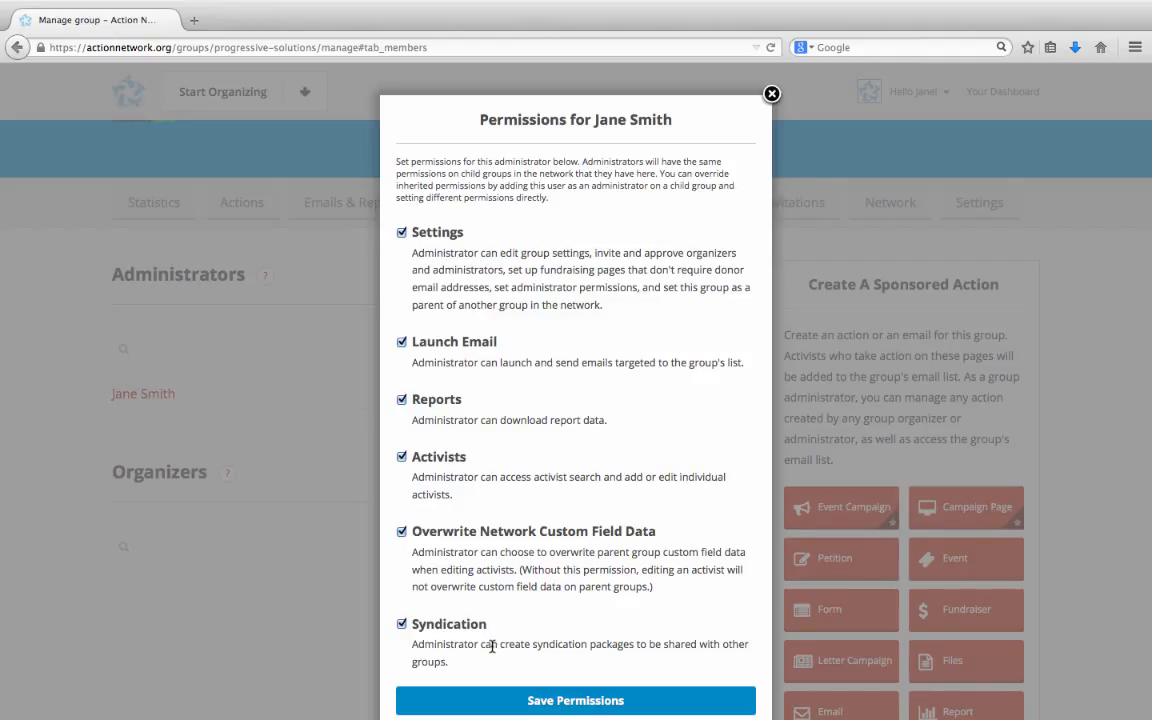
pyautogui.click(556, 703)
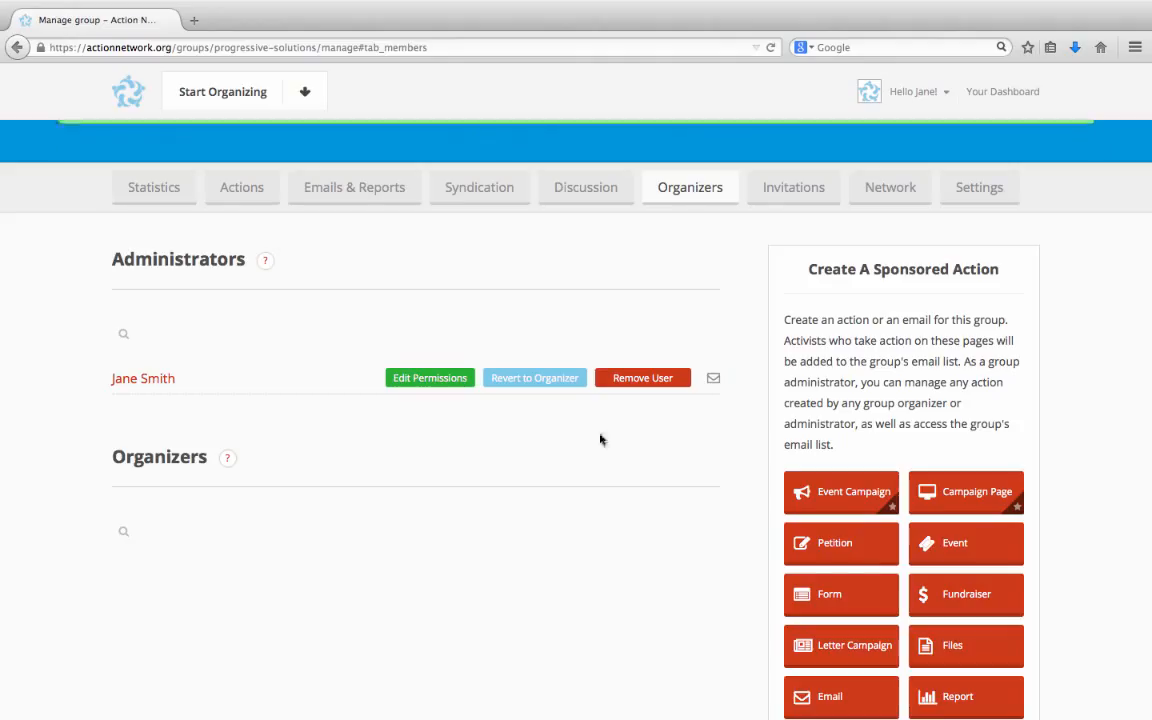
# Step: Examine the email, action and fundraising statistics of the Progressive Solutions group
pyautogui.click(160, 188)
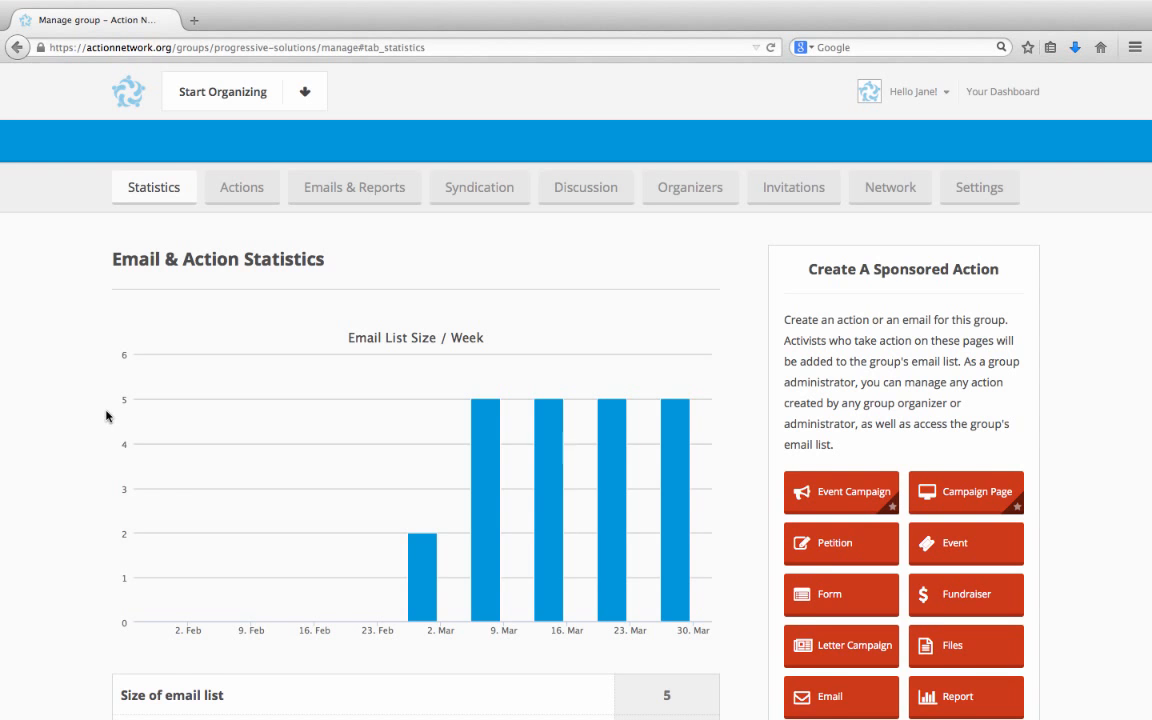
pyautogui.scroll(-5, 105, 411)
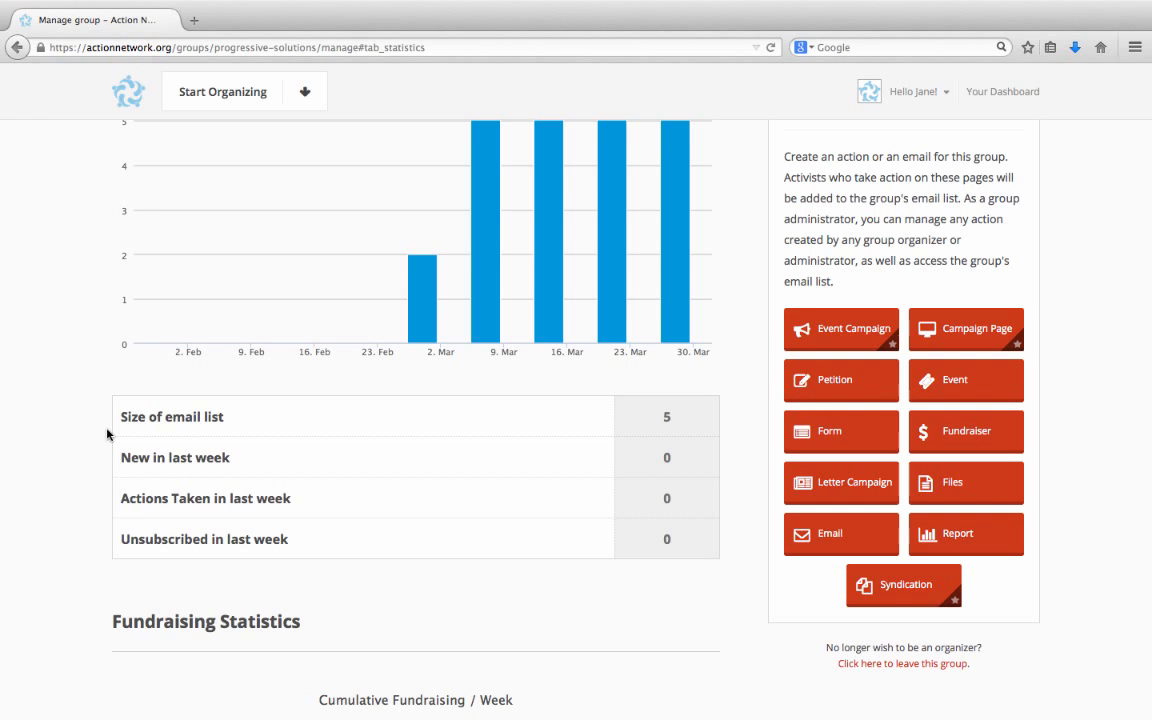
pyautogui.scroll(-5, 107, 433)
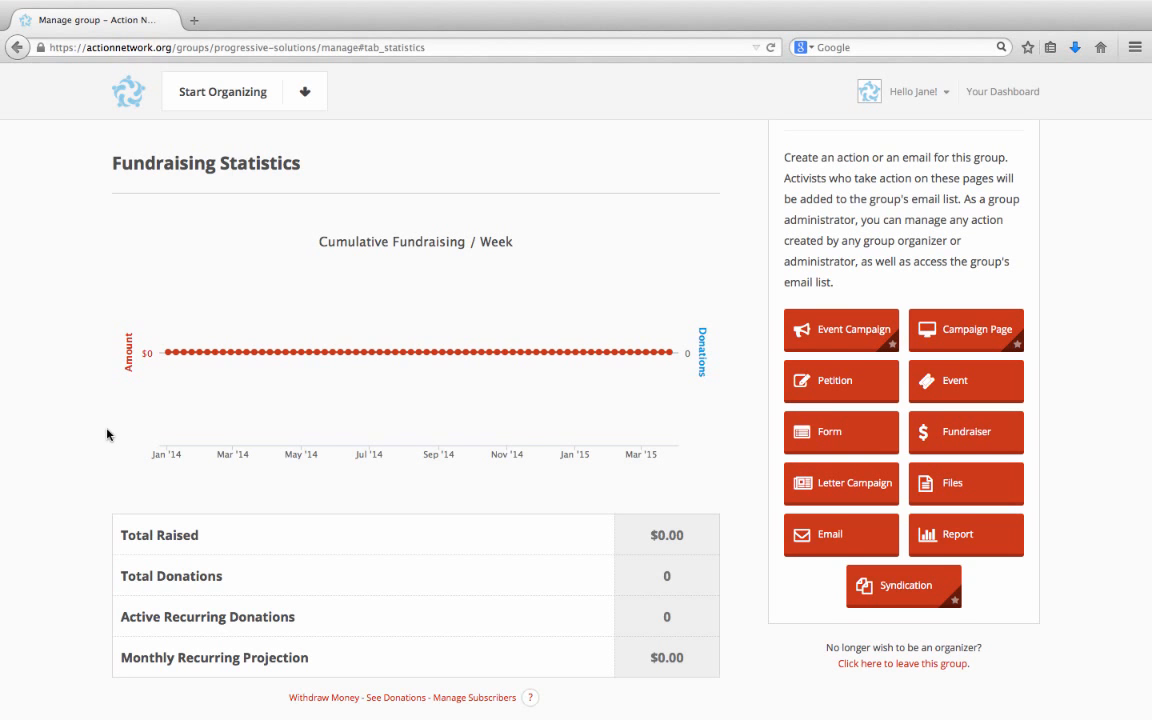
pyautogui.scroll(5, 107, 434)
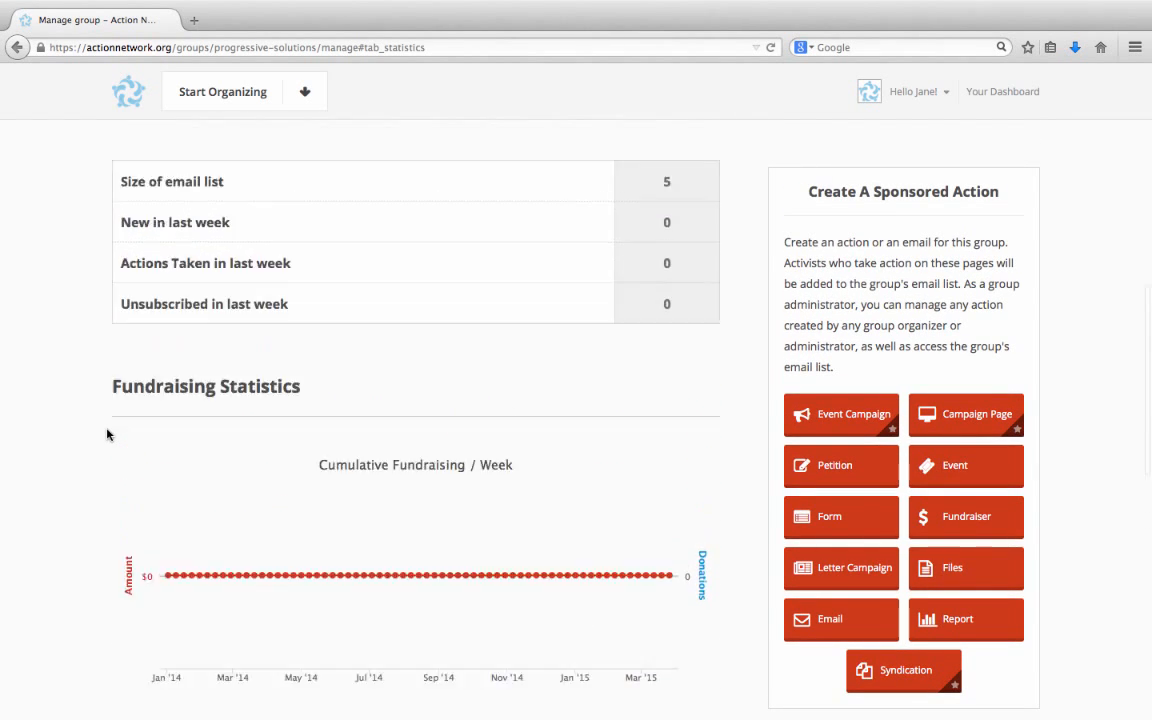
# Step: Review the Progressive Solutions group's actions list and its emails and reports, expanding the statistics of the "Save the Bay!" email
pyautogui.scroll(4, 107, 434)
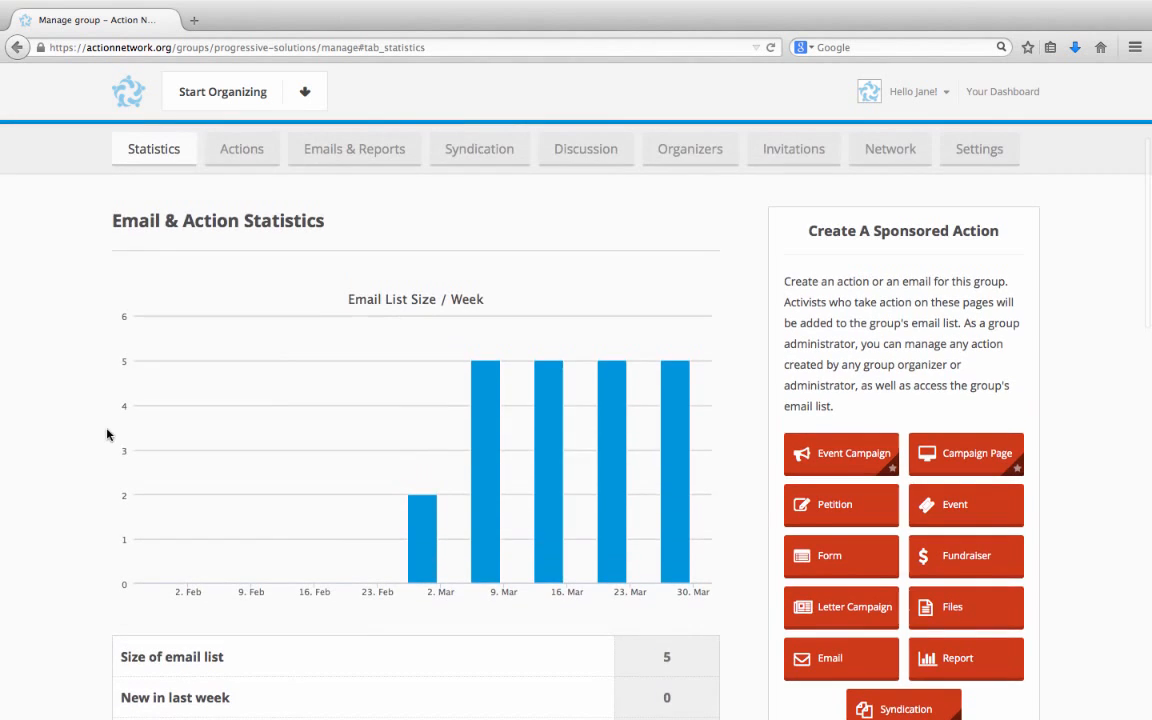
pyautogui.click(249, 150)
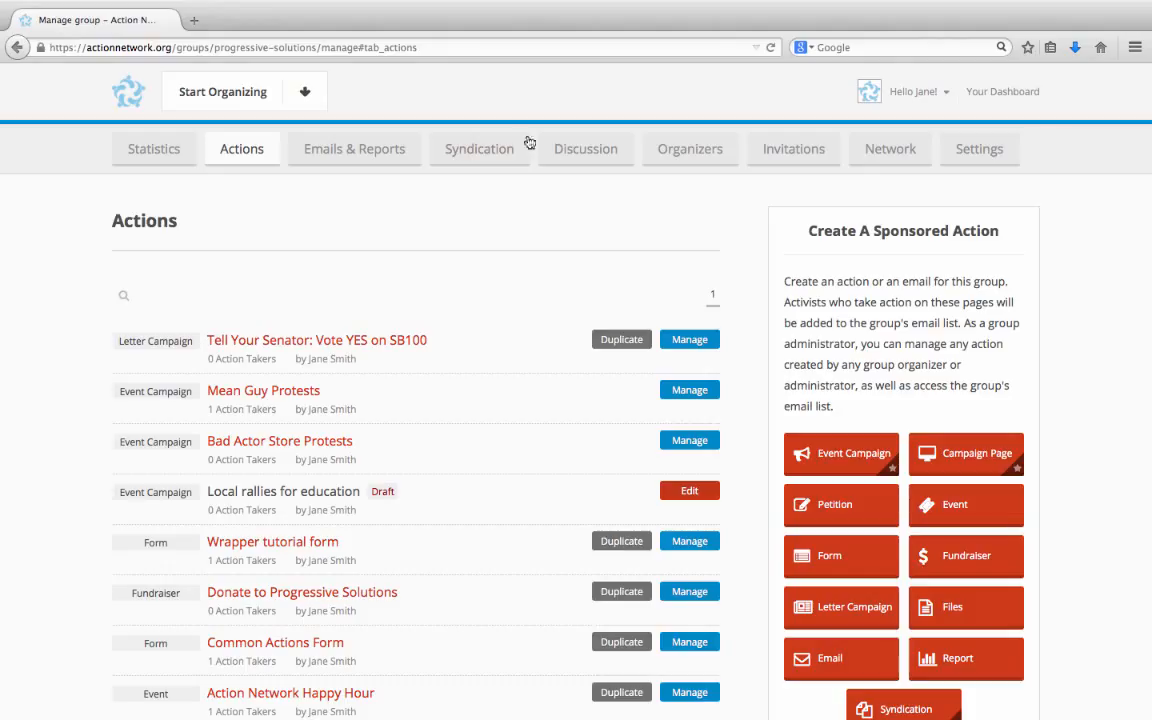
pyautogui.click(376, 161)
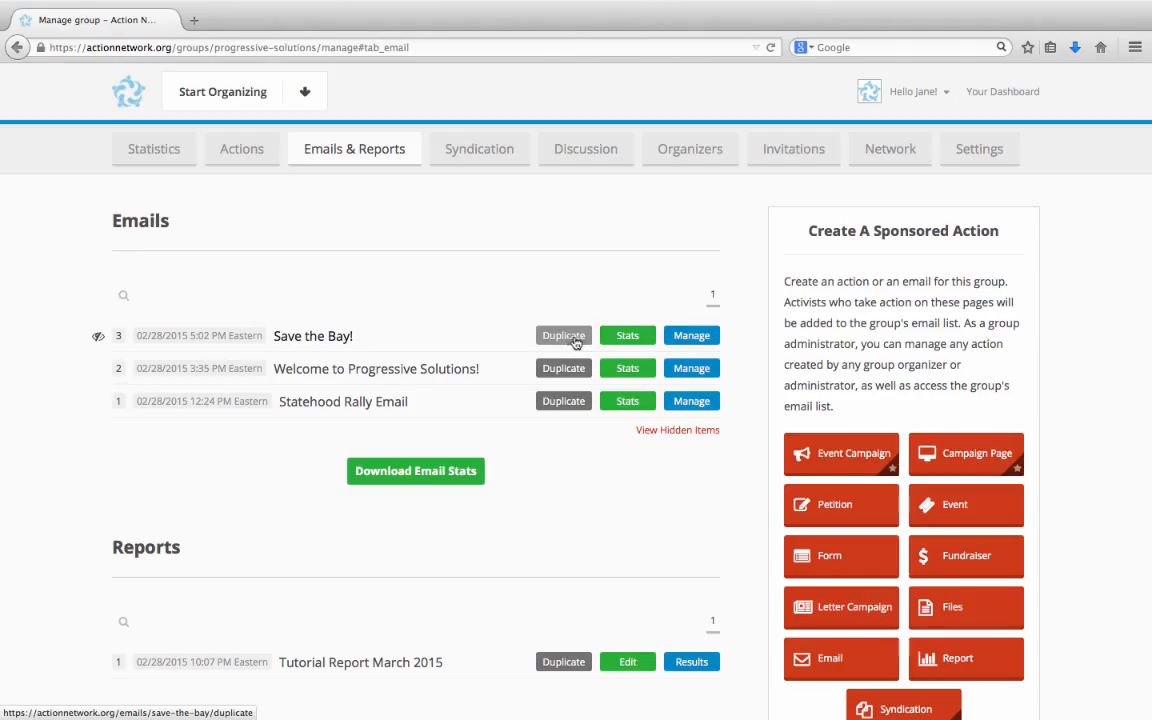
pyautogui.click(628, 336)
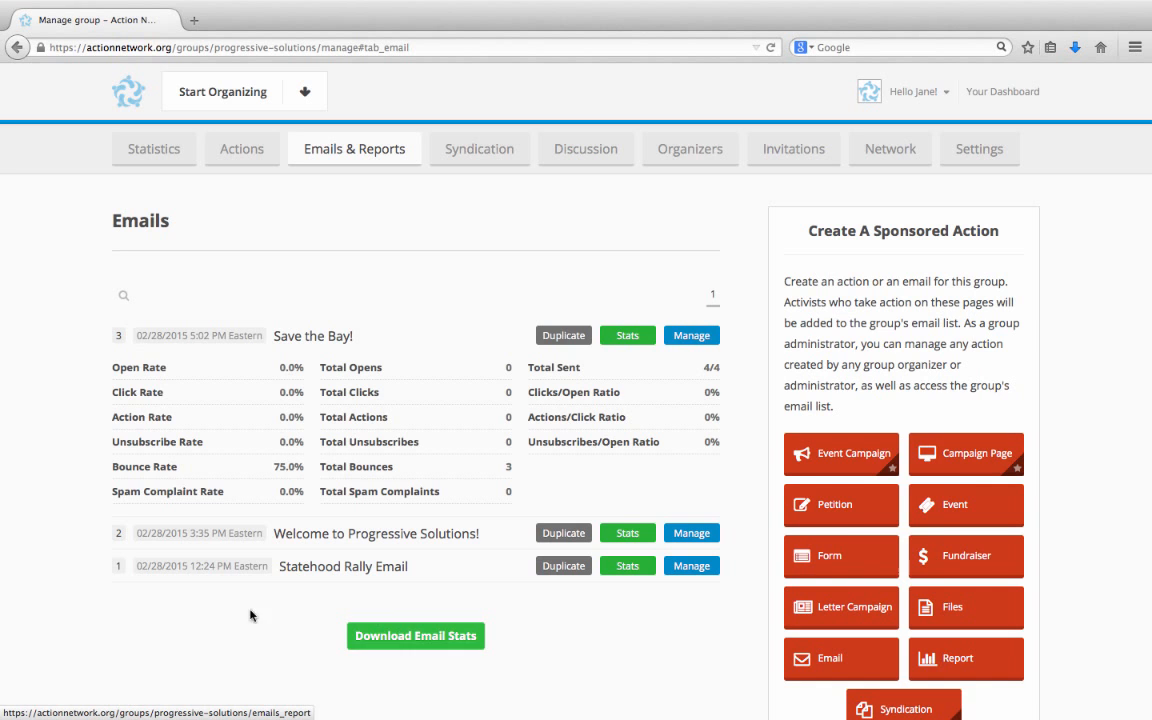
pyautogui.scroll(-5, 163, 615)
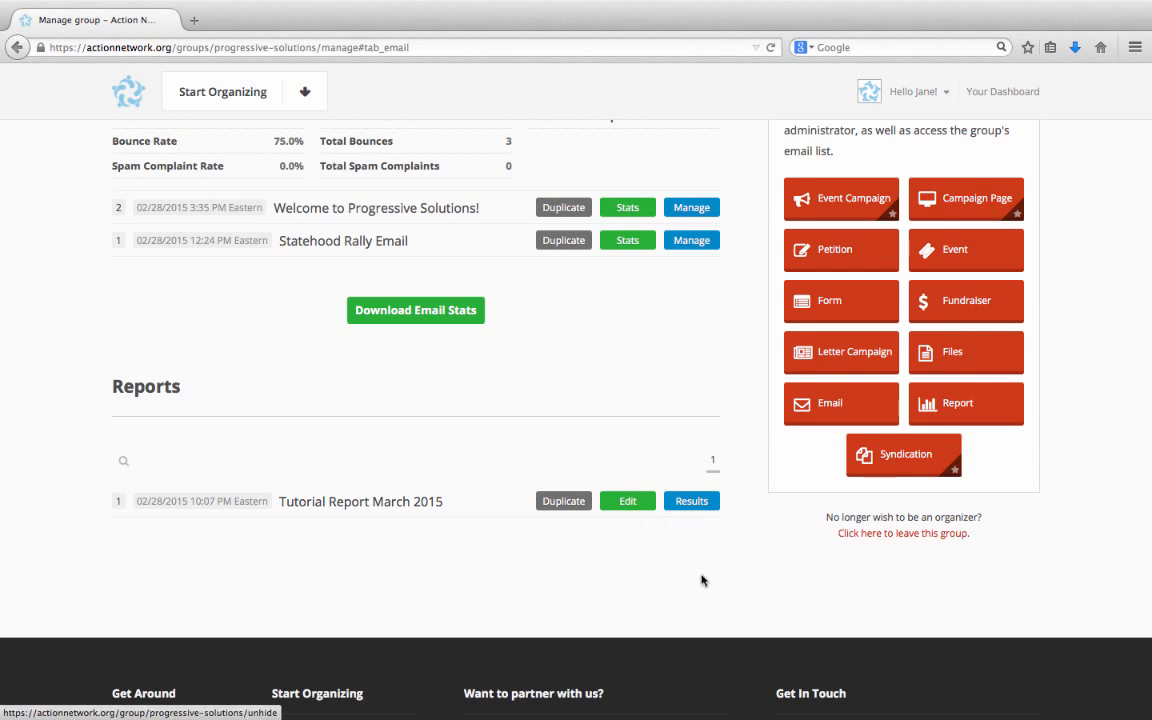
pyautogui.scroll(10, 589, 605)
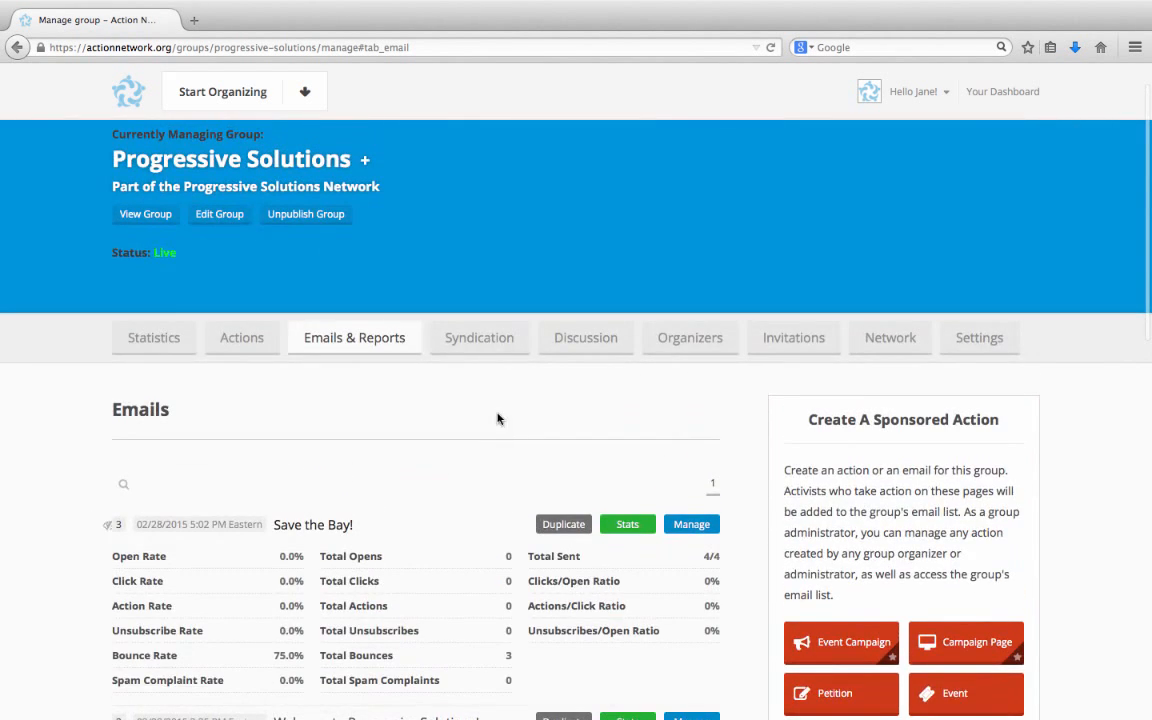
# Step: Review the syndication packages received by the Progressive Solutions group and its discussion board
pyautogui.click(475, 356)
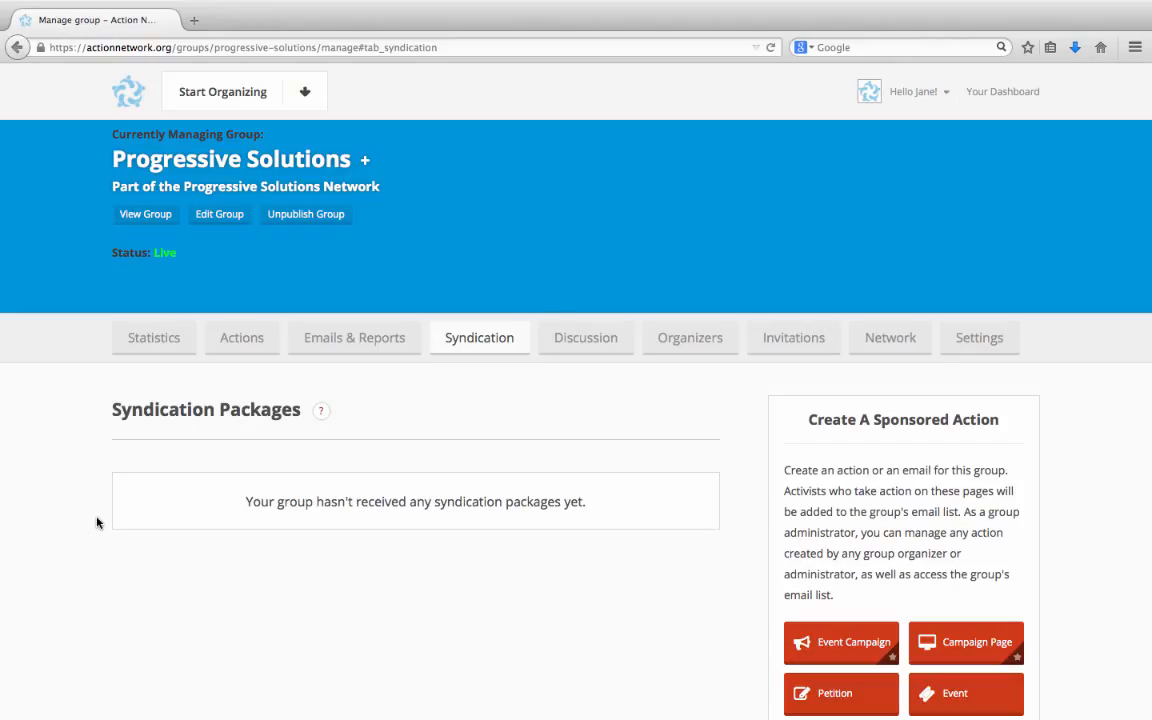
pyautogui.click(596, 338)
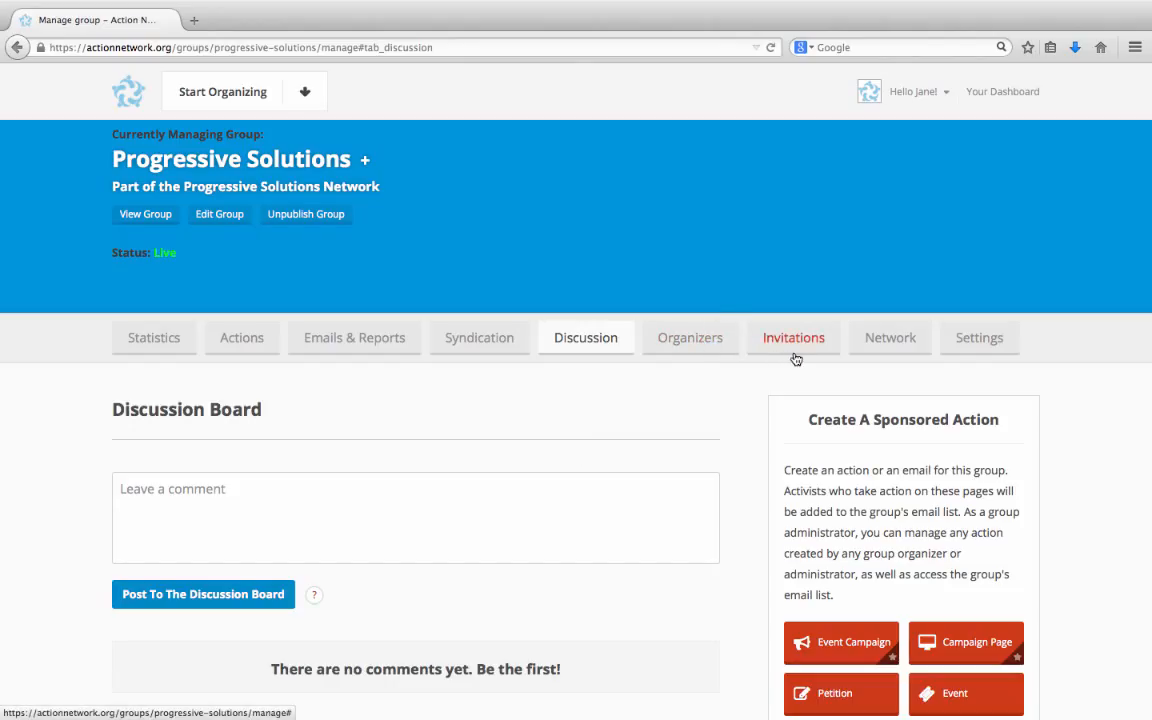
# Step: Review the group's network of child groups and its settings, including the organizer application option and the email defaults
pyautogui.click(893, 345)
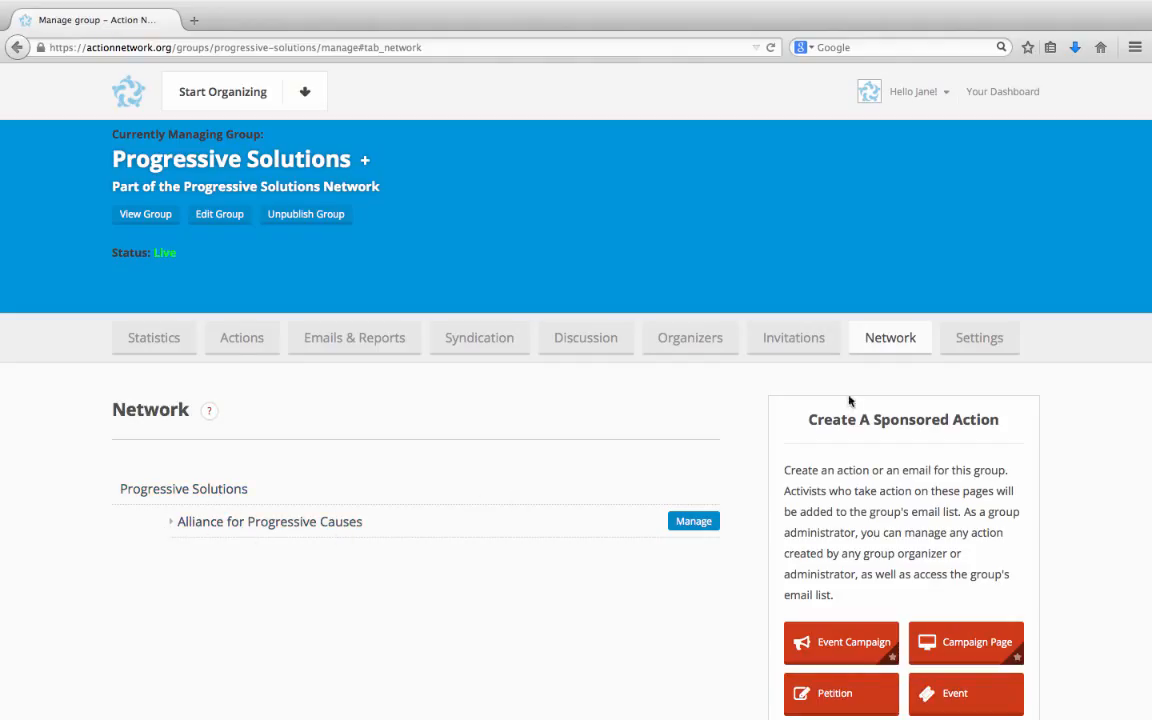
pyautogui.click(960, 350)
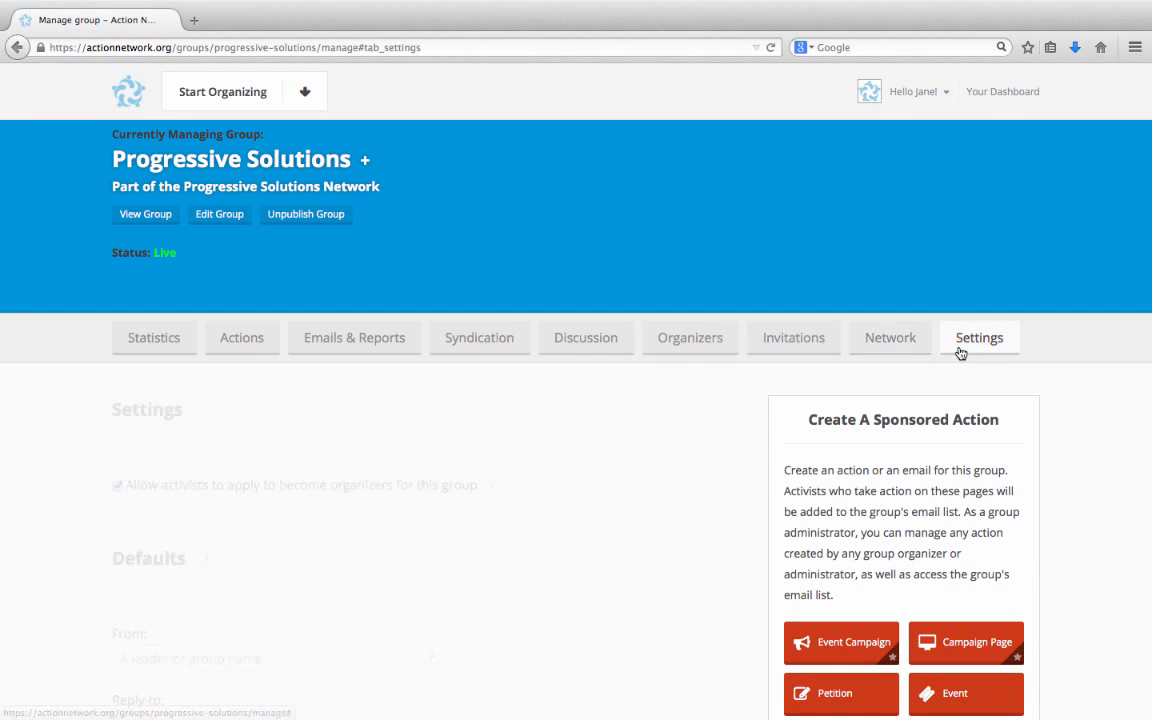
pyautogui.scroll(-4, 617, 501)
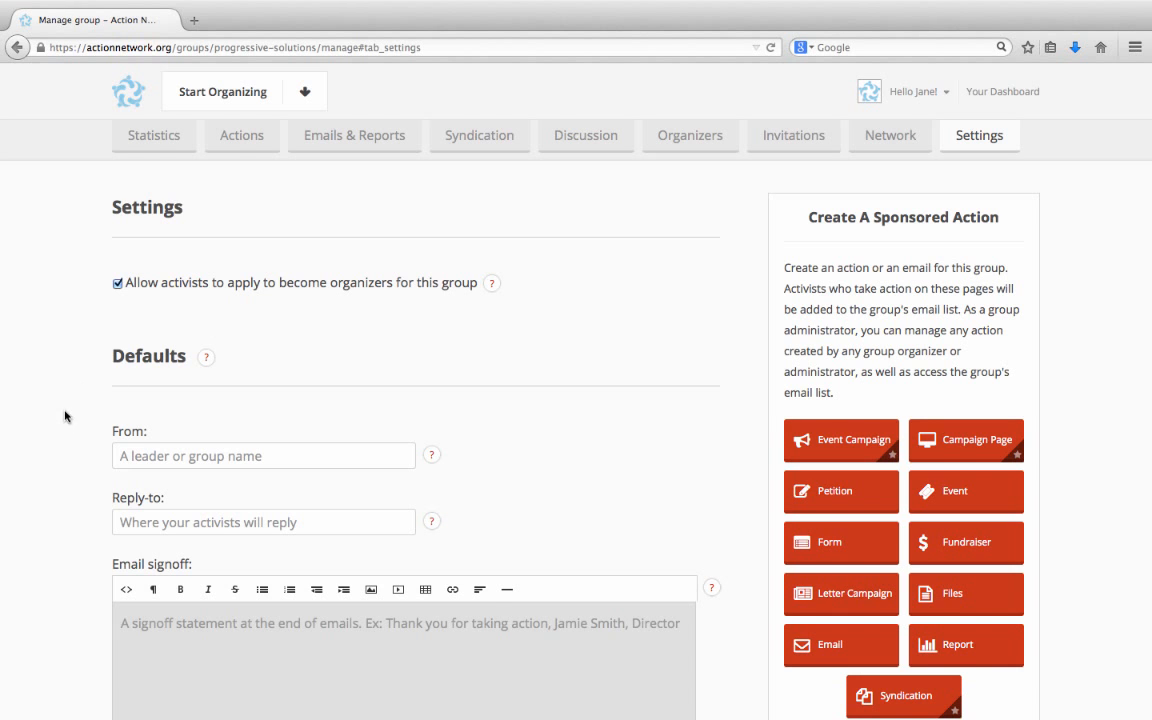
pyautogui.scroll(-1, 78, 445)
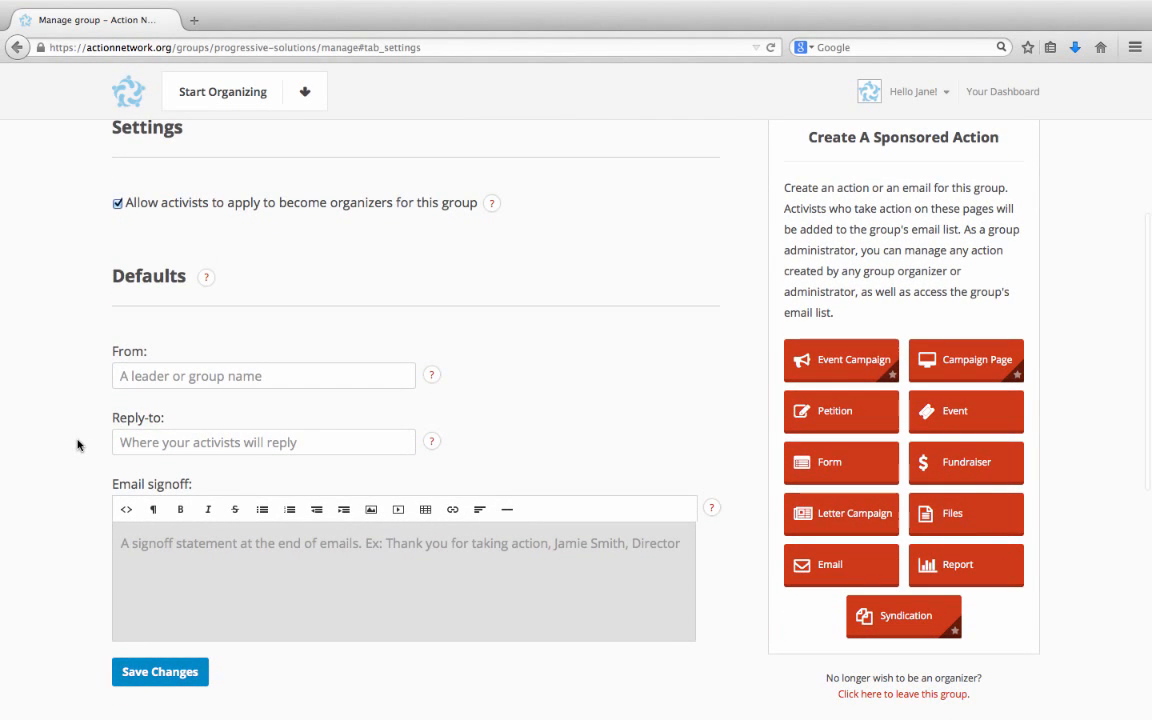